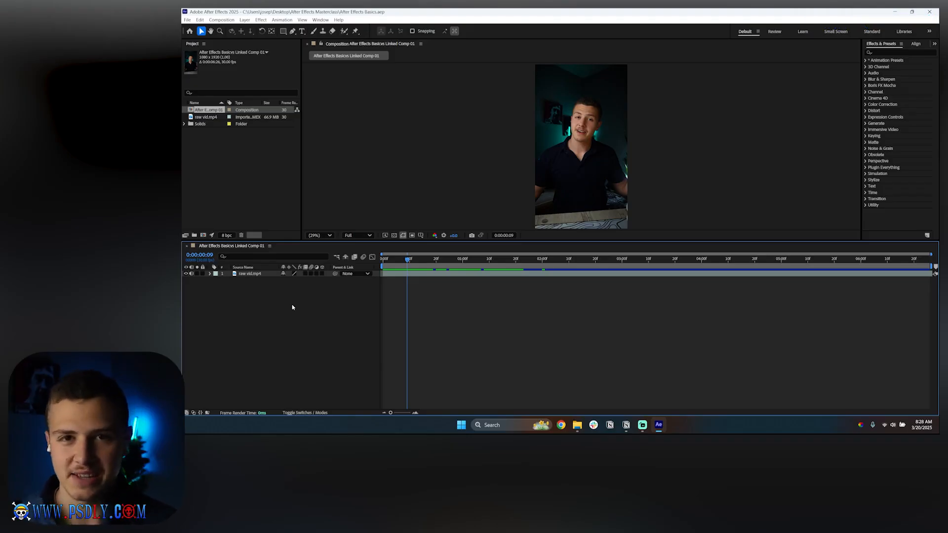
Step: Add a new text layer to the composition
{"action": "right_click", "coordinate": [237, 323]}
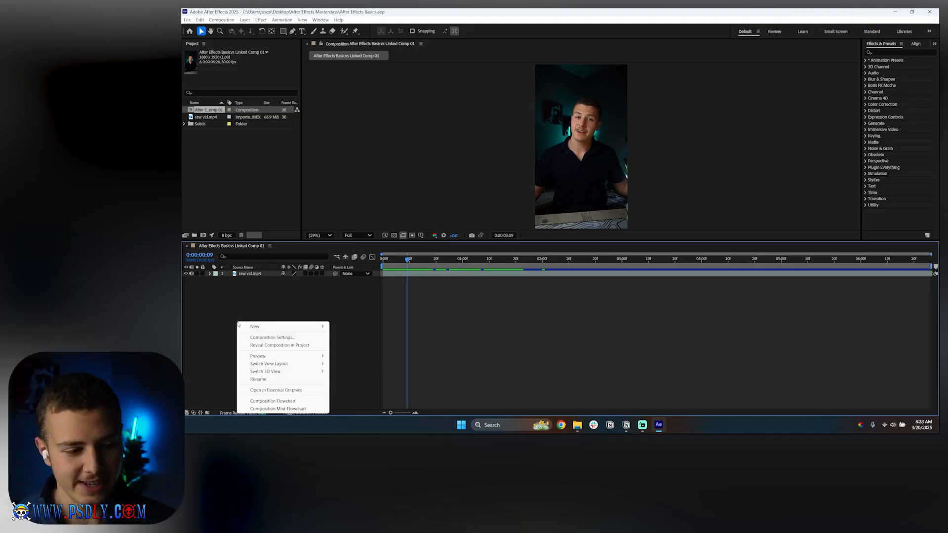
{"action": "mouse_move", "coordinate": [249, 327]}
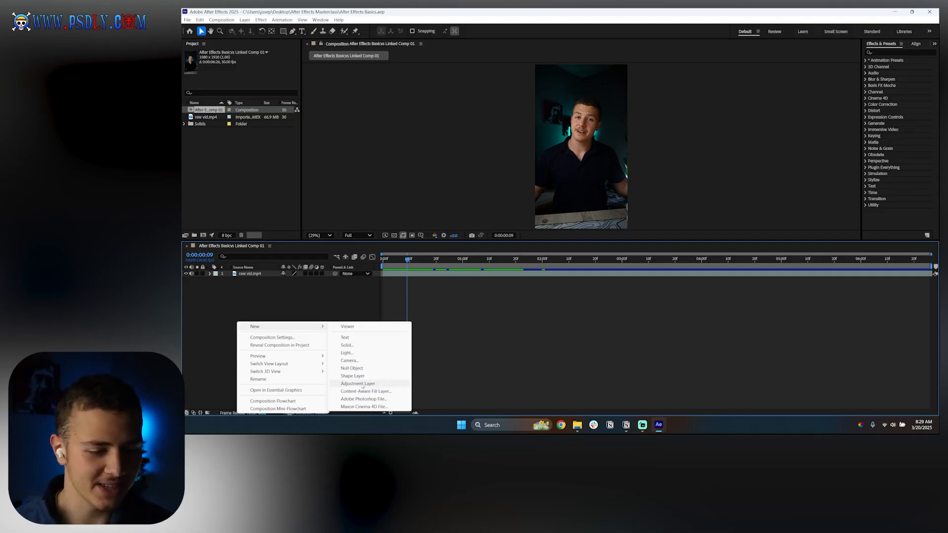
{"action": "left_click", "coordinate": [345, 337]}
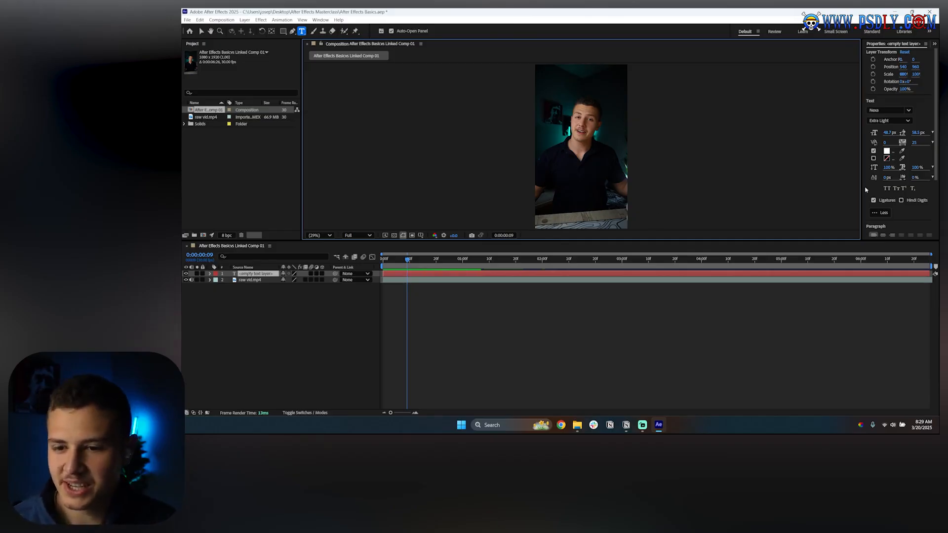
Step: Enter "Text Layer" as the content of the new text layer
{"action": "left_click_drag", "start_coordinate": [861, 183], "coordinate": [761, 178]}
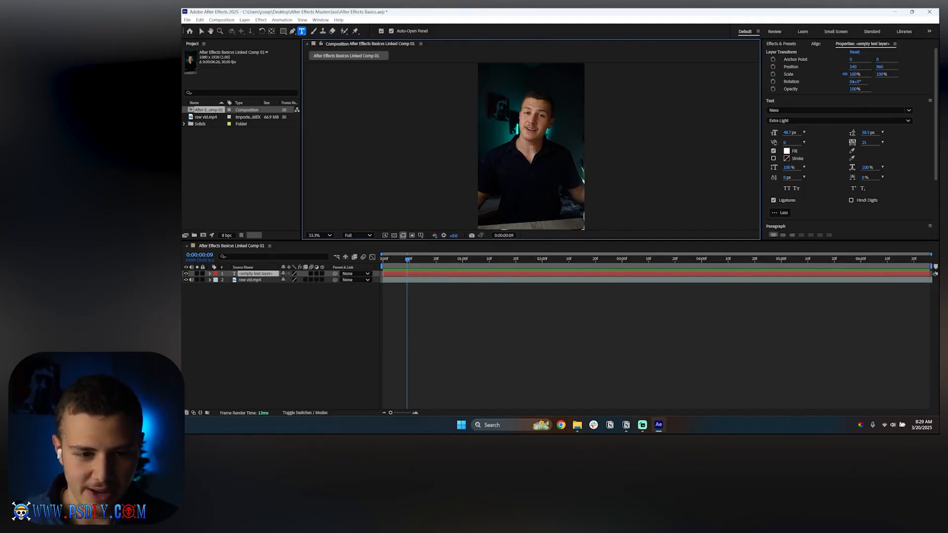
{"action": "scroll", "coordinate": [531, 146], "scroll_direction": "up", "scroll_amount": 5}
{"action": "scroll", "coordinate": [531, 148], "scroll_direction": "down", "scroll_amount": 6}
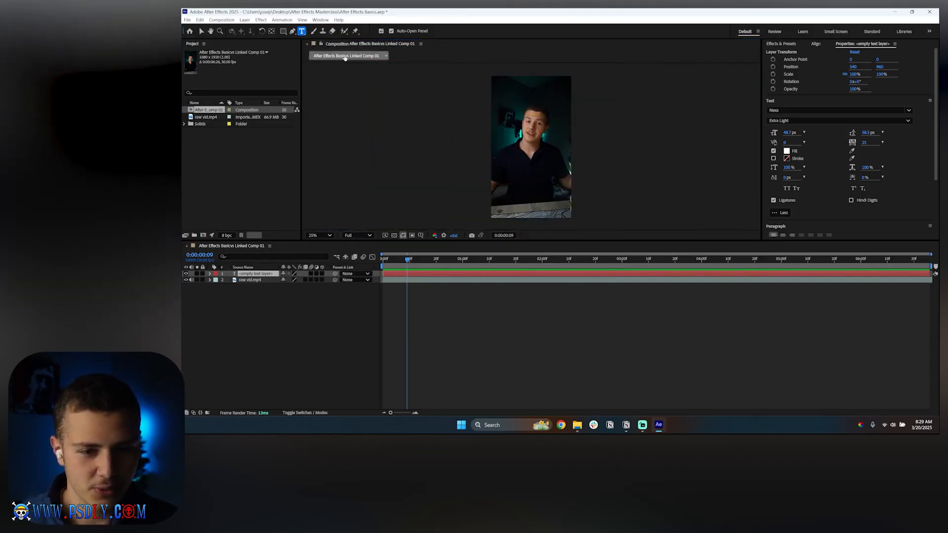
{"action": "key", "text": "period"}
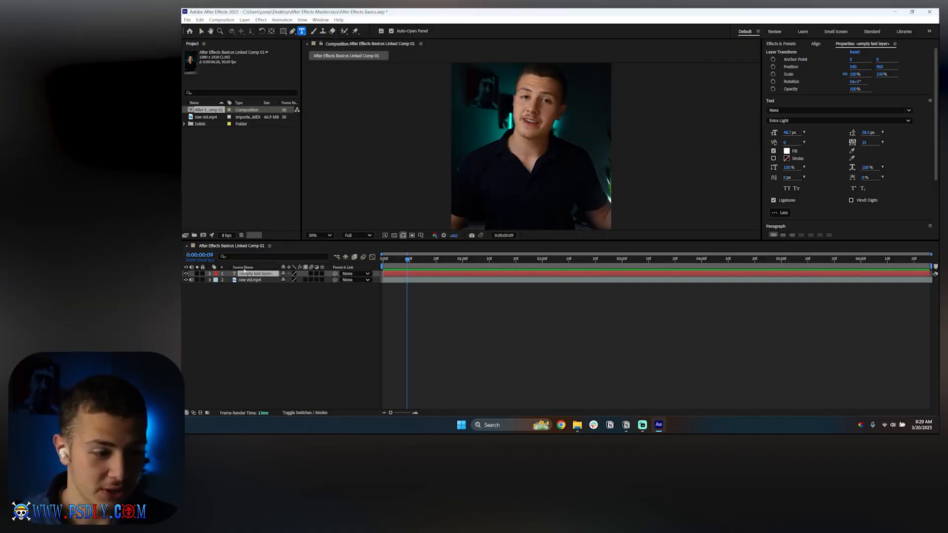
{"action": "double_click", "coordinate": [257, 275]}
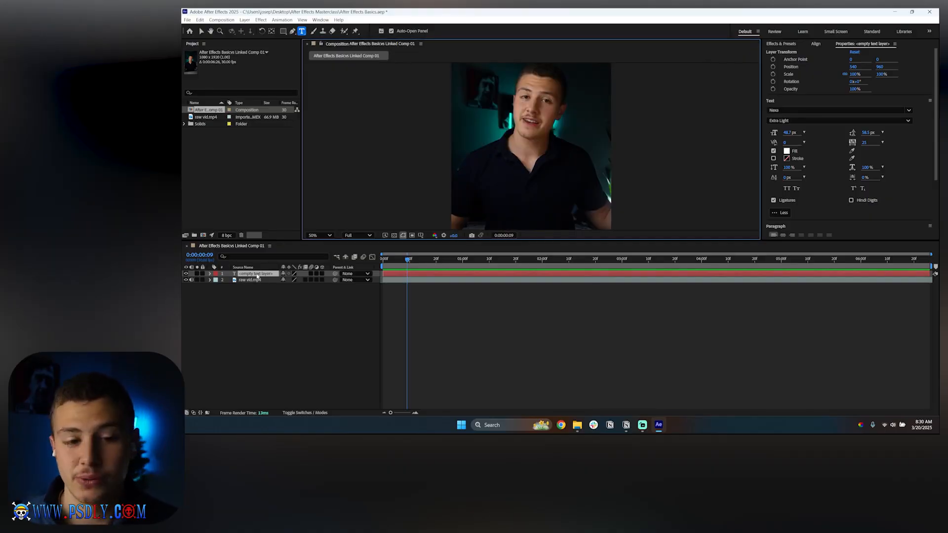
{"action": "type", "text": "Te"}
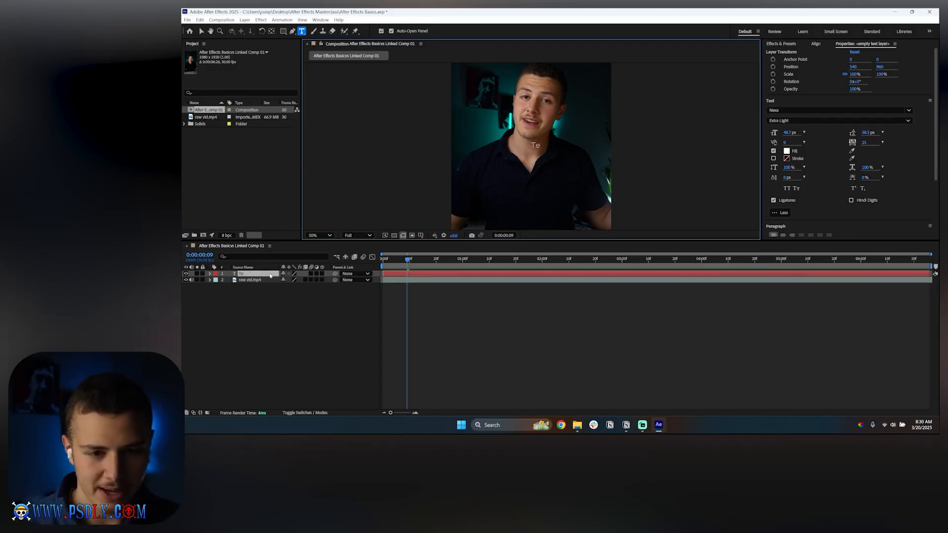
{"action": "type", "text": "xt La"}
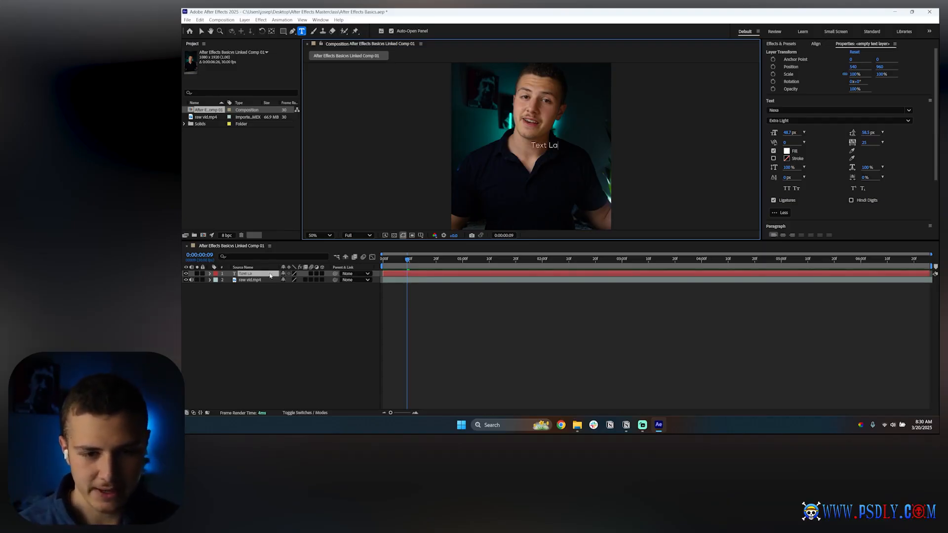
{"action": "type", "text": "yer"}
{"action": "left_click", "coordinate": [240, 352]}
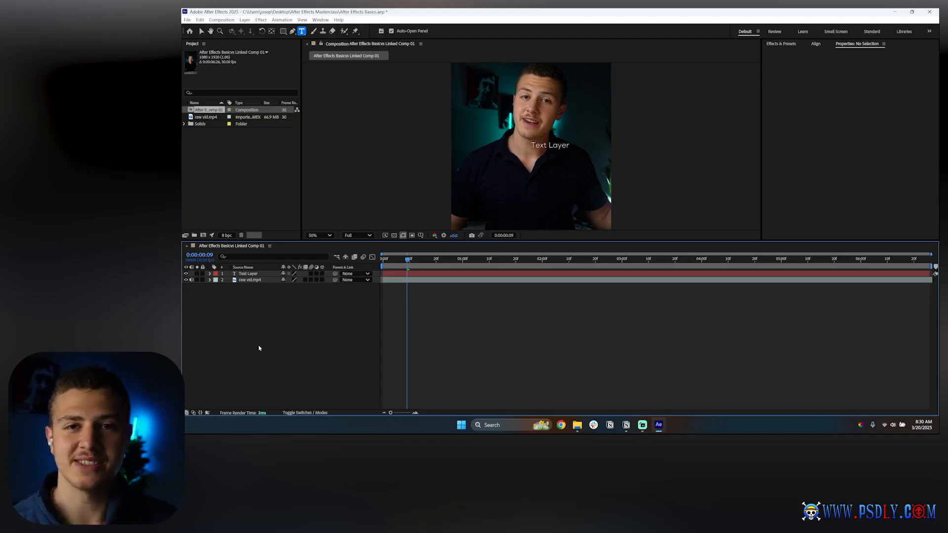
Step: Try the Heavy font style on the selected text layer, then return to Extra Light
{"action": "left_click", "coordinate": [242, 275]}
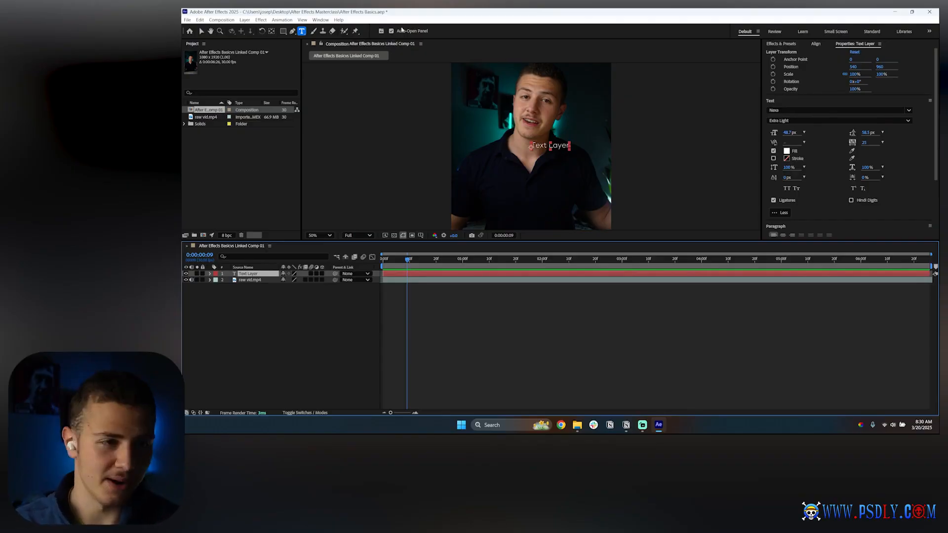
{"action": "left_click", "coordinate": [320, 20]}
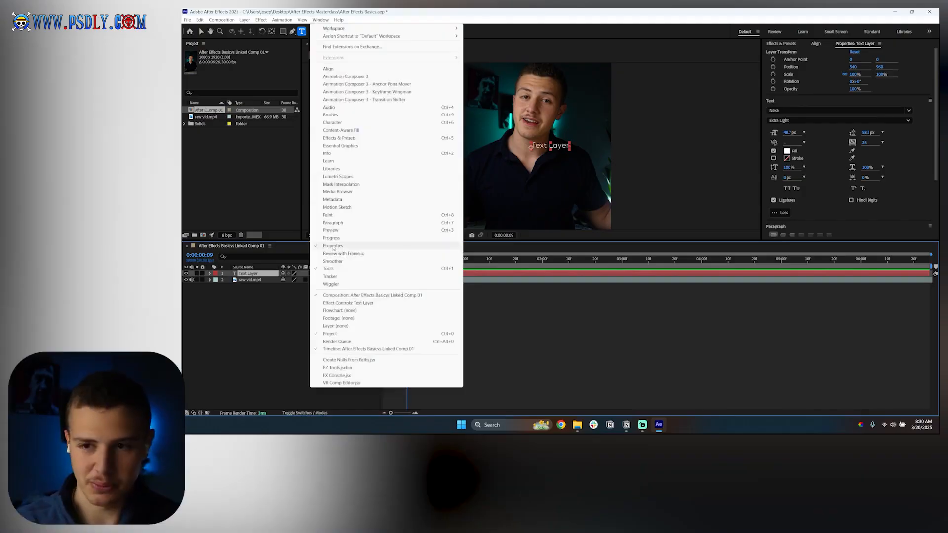
{"action": "left_click", "coordinate": [906, 145]}
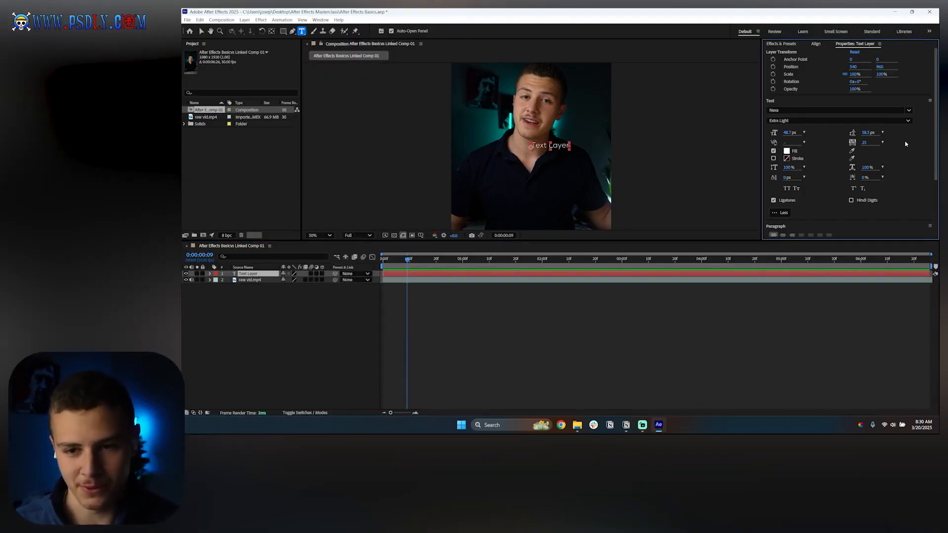
{"action": "left_click", "coordinate": [860, 110]}
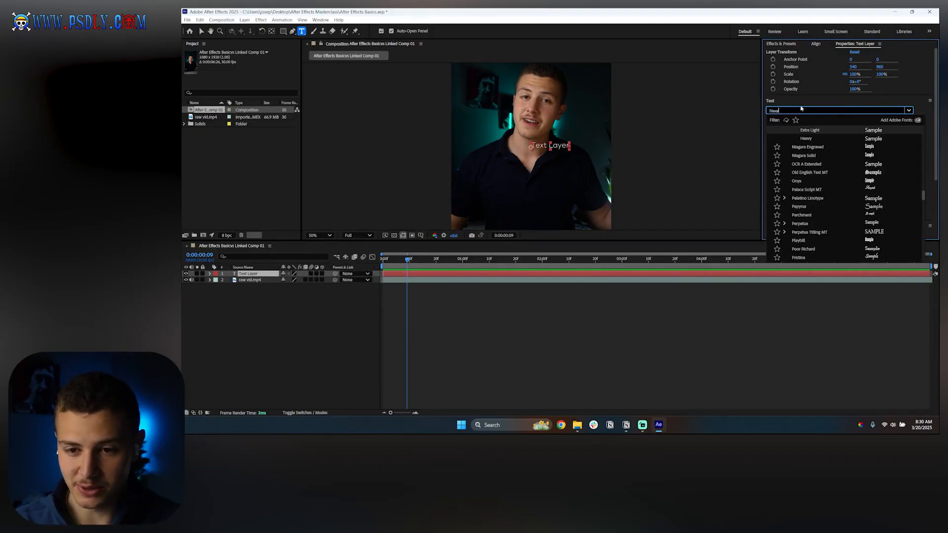
{"action": "key", "text": "Return"}
{"action": "left_click", "coordinate": [792, 121]}
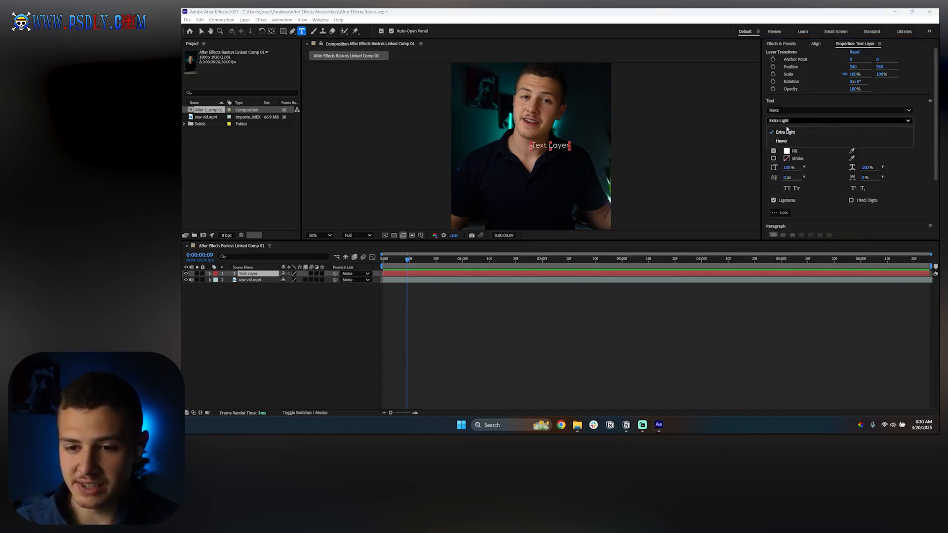
{"action": "left_click", "coordinate": [782, 141]}
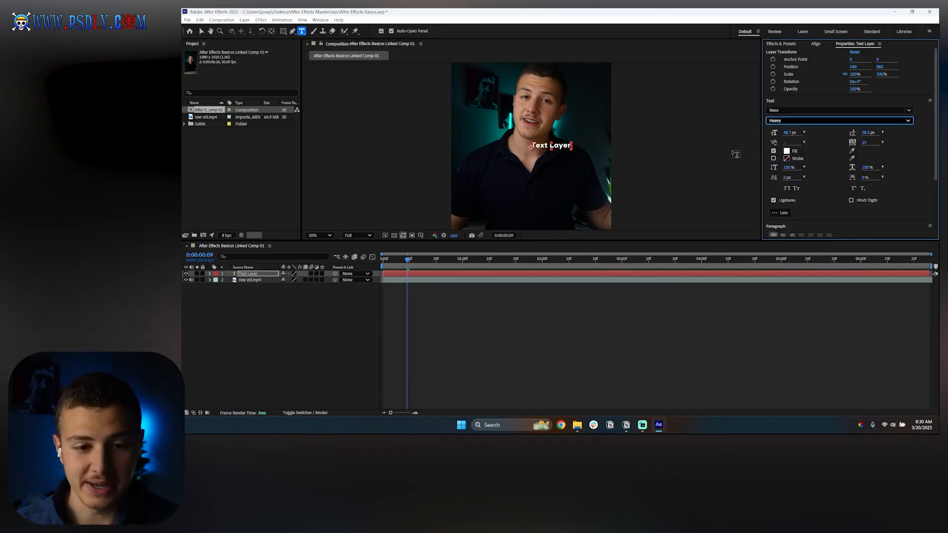
{"action": "left_click", "coordinate": [792, 120]}
{"action": "left_click", "coordinate": [786, 131]}
Step: Set the font size to 50.7 px and undo the accidental leading change
{"action": "left_click_drag", "start_coordinate": [789, 135], "coordinate": [798, 135]}
{"action": "left_click_drag", "start_coordinate": [865, 133], "coordinate": [875, 132]}
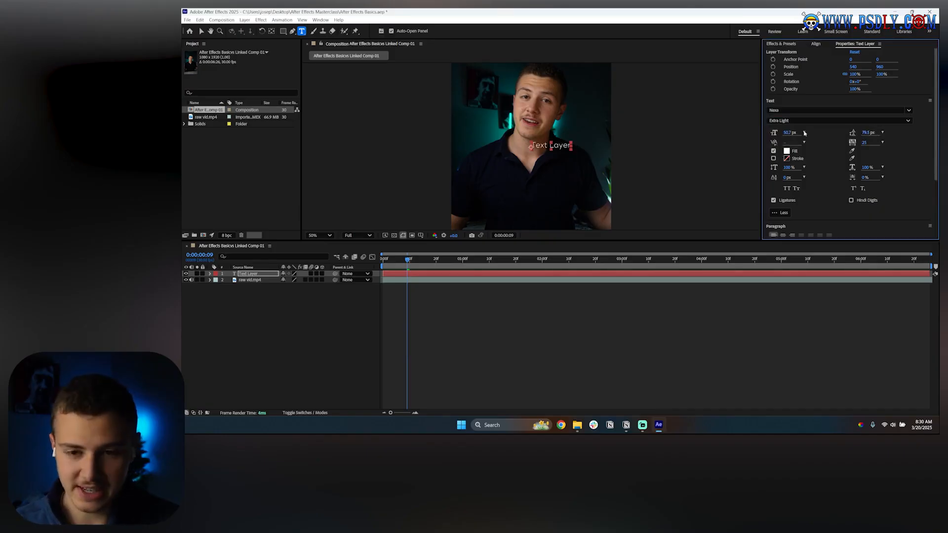
{"action": "key", "text": "ctrl+z"}
Step: Add a second line reading "Text Layer" below the existing text
{"action": "left_click", "coordinate": [568, 144]}
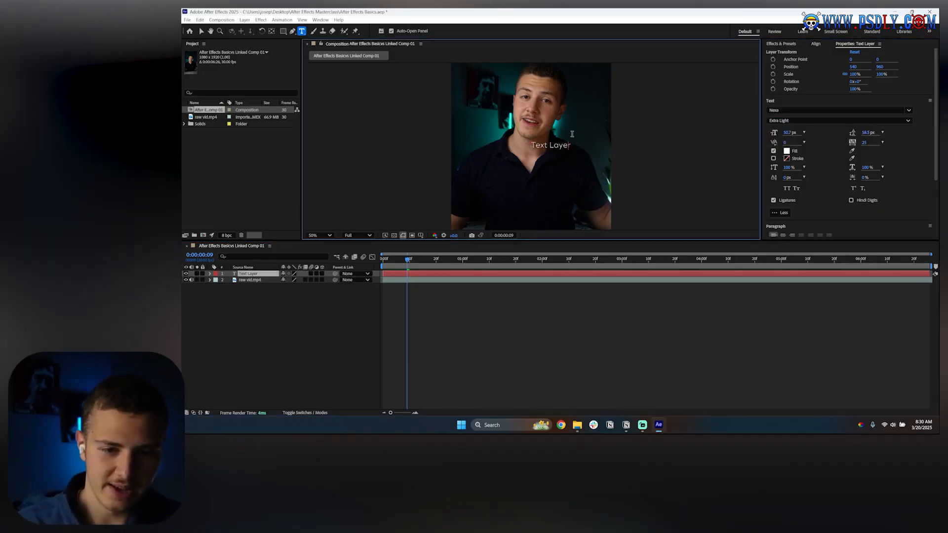
{"action": "type", "text": "t"}
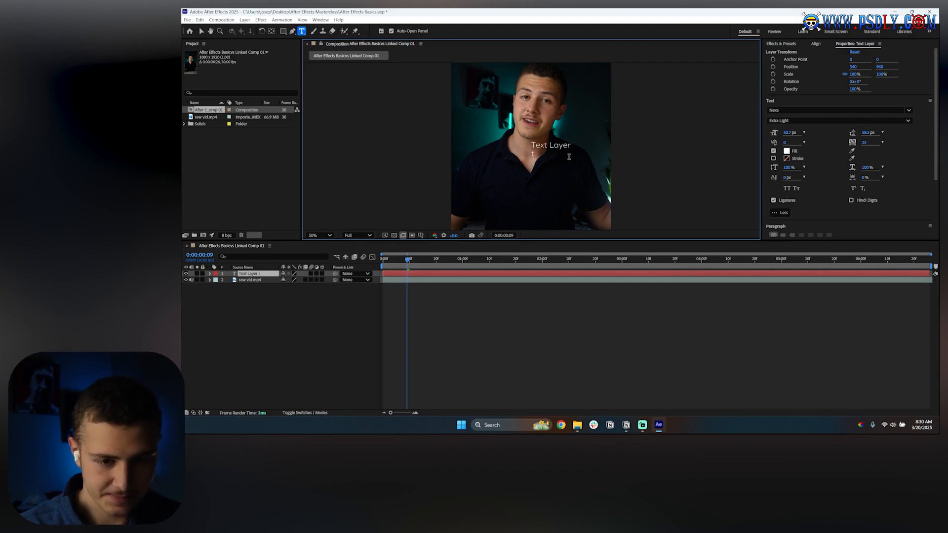
{"action": "type", "text": "ext"}
{"action": "key", "text": "BackSpace"}
{"action": "key", "text": "BackSpace"}
{"action": "key", "text": "BackSpace"}
{"action": "key", "text": "BackSpace"}
{"action": "type", "text": "Text "}
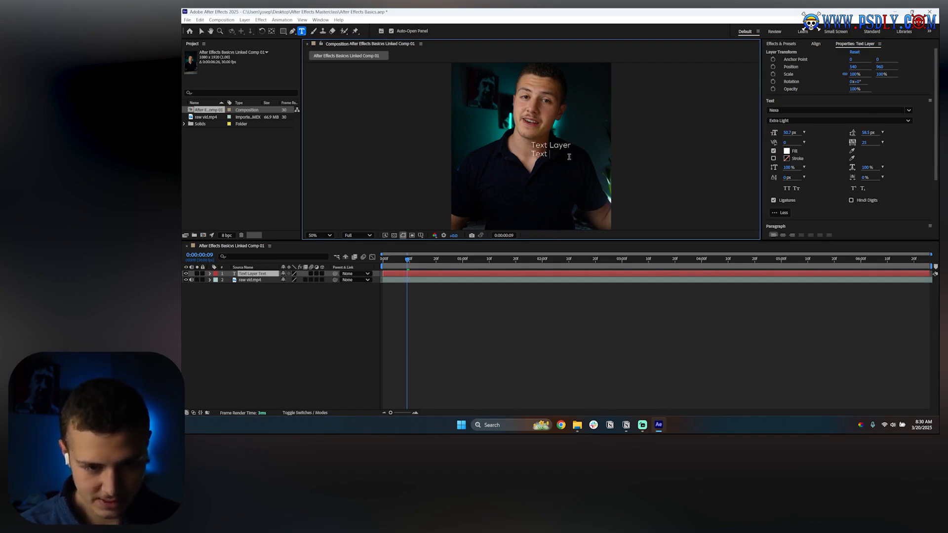
{"action": "type", "text": "Layer"}
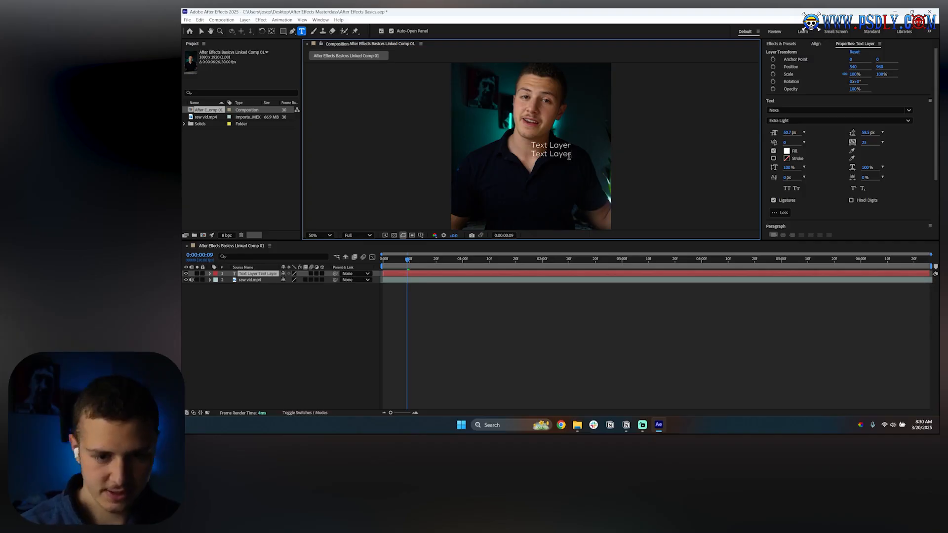
Step: Select all the text and set the leading to 49.5 px
{"action": "left_click", "coordinate": [867, 133]}
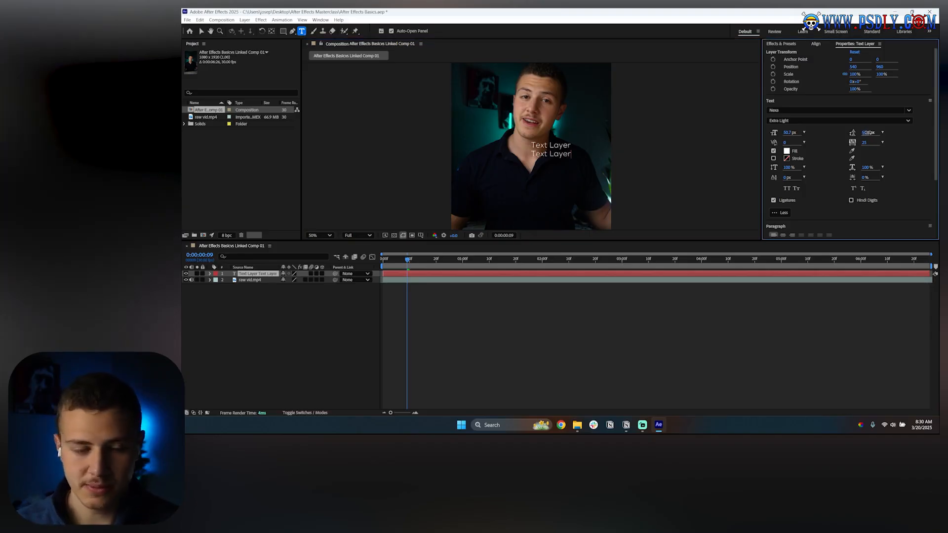
{"action": "double_click", "coordinate": [256, 274]}
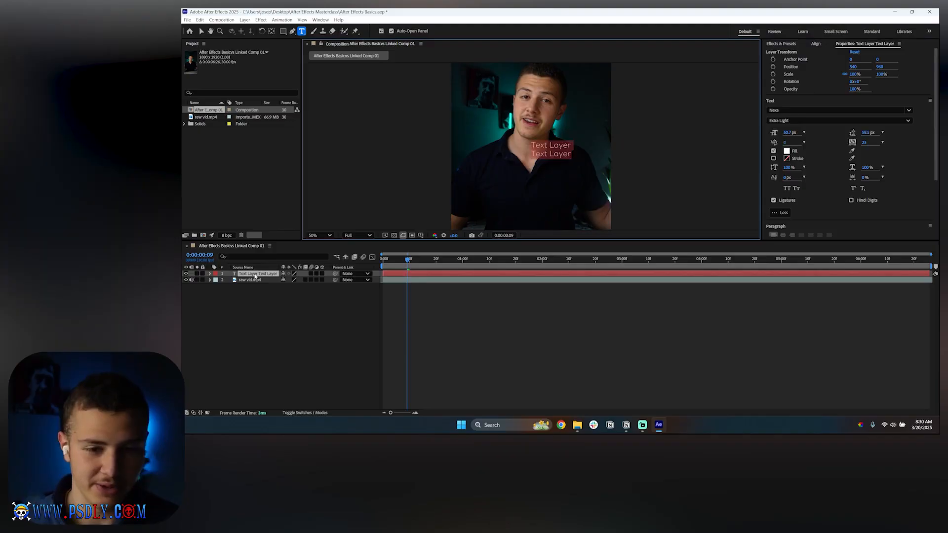
{"action": "left_click_drag", "start_coordinate": [850, 136], "coordinate": [860, 136]}
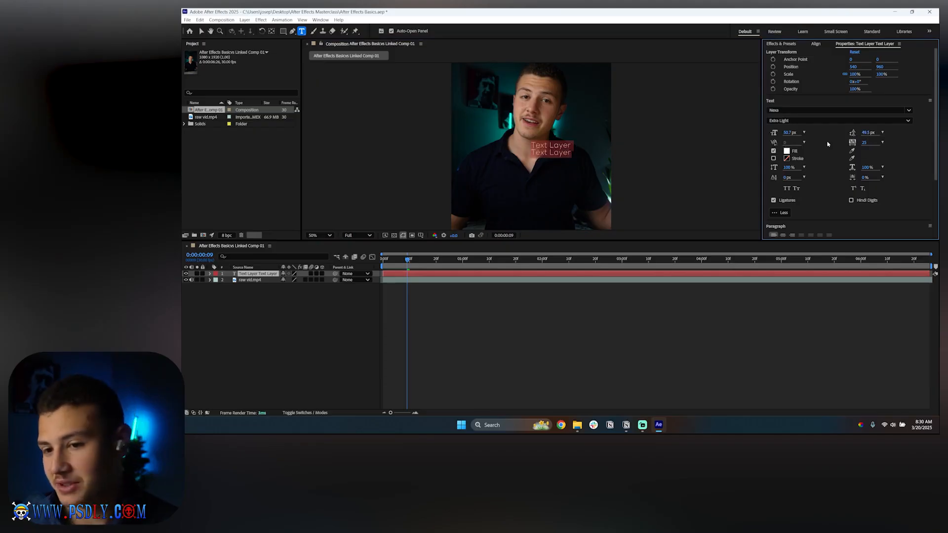
{"action": "left_click_drag", "start_coordinate": [865, 143], "coordinate": [803, 147]}
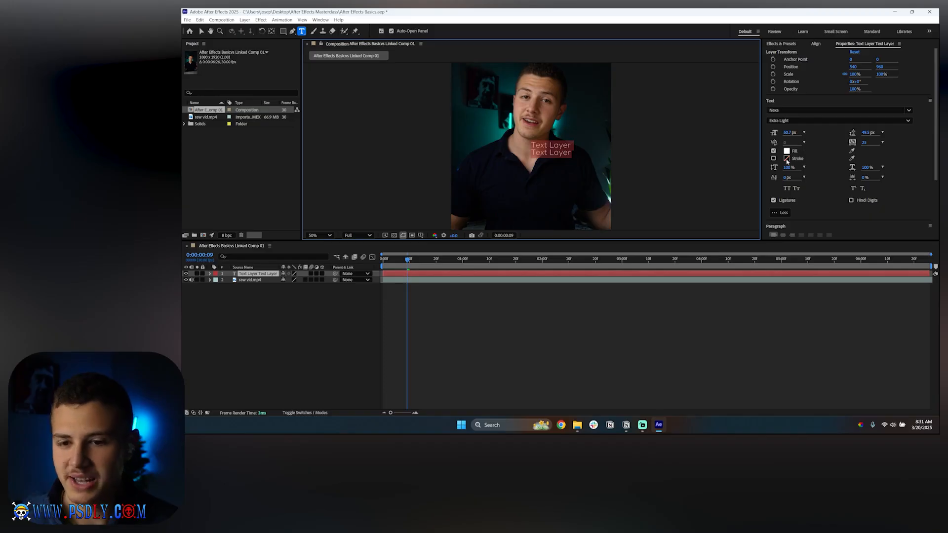
{"action": "left_click", "coordinate": [787, 152]}
{"action": "left_click_drag", "start_coordinate": [528, 156], "coordinate": [686, 209]}
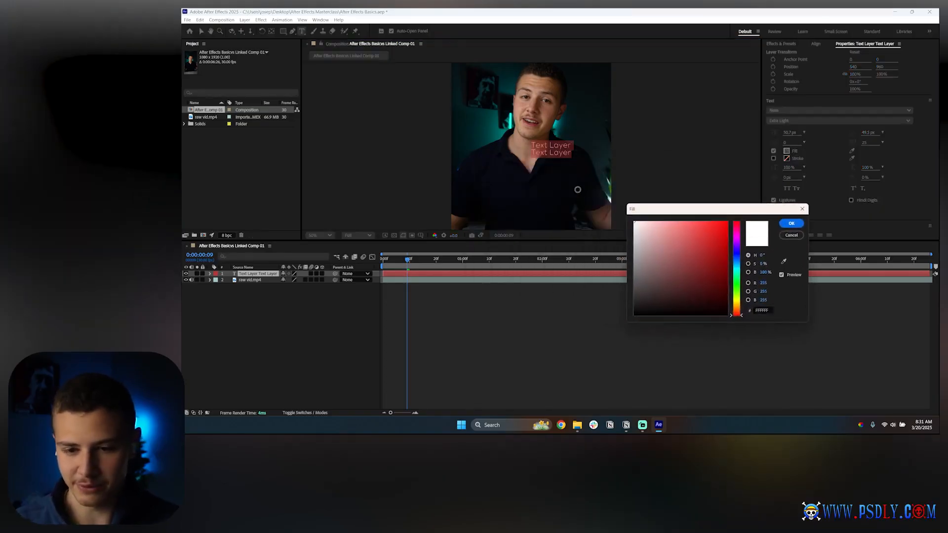
{"action": "left_click", "coordinate": [789, 222]}
Step: Enable the text stroke and set its colour to red FF0000
{"action": "left_click", "coordinate": [774, 158]}
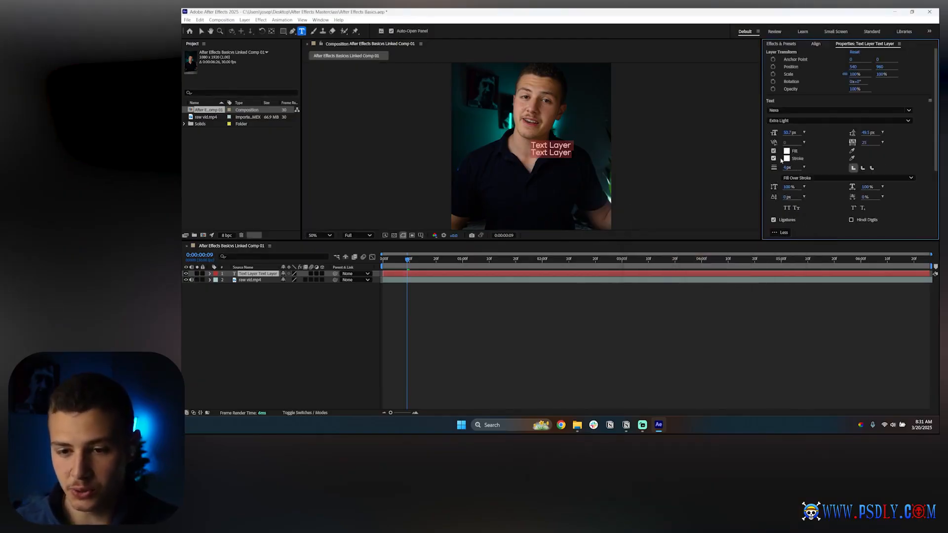
{"action": "left_click", "coordinate": [787, 159]}
{"action": "left_click", "coordinate": [569, 164]}
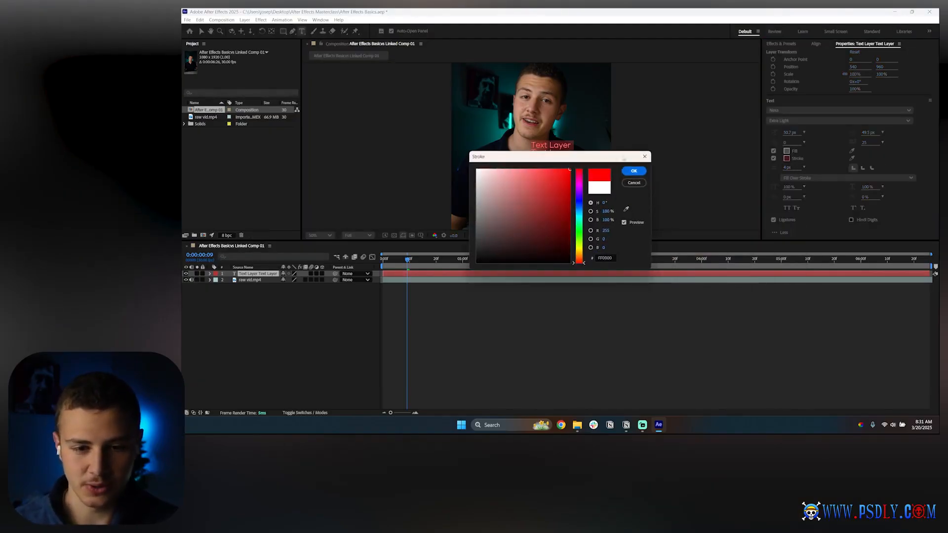
{"action": "left_click", "coordinate": [633, 169]}
Step: Set the stroke width to 12 px with a miter line join and Fill Over Stroke ordering
{"action": "mouse_move", "coordinate": [788, 170]}
{"action": "left_mouse_down"}
{"action": "mouse_move", "coordinate": [805, 168]}
{"action": "mouse_move", "coordinate": [784, 176]}
{"action": "left_mouse_up"}
{"action": "left_click", "coordinate": [805, 167]}
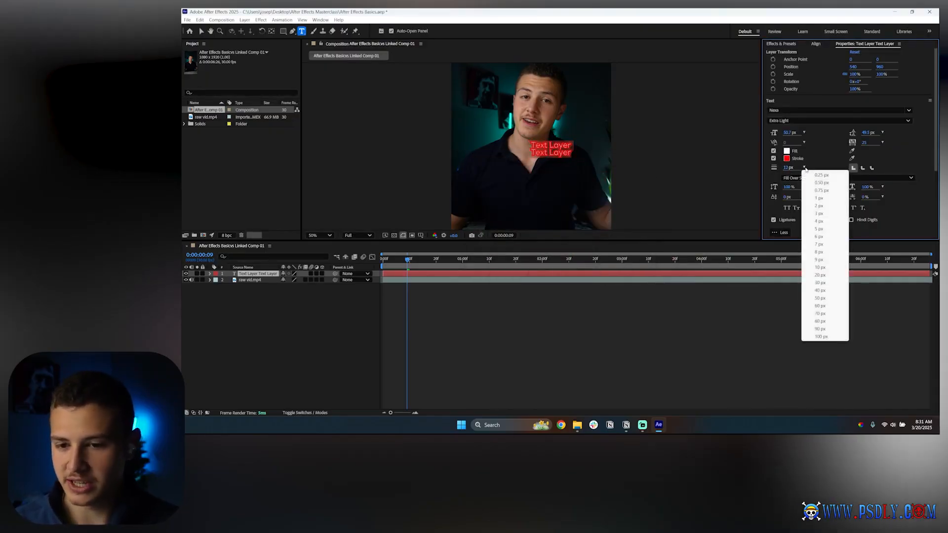
{"action": "left_click", "coordinate": [861, 171]}
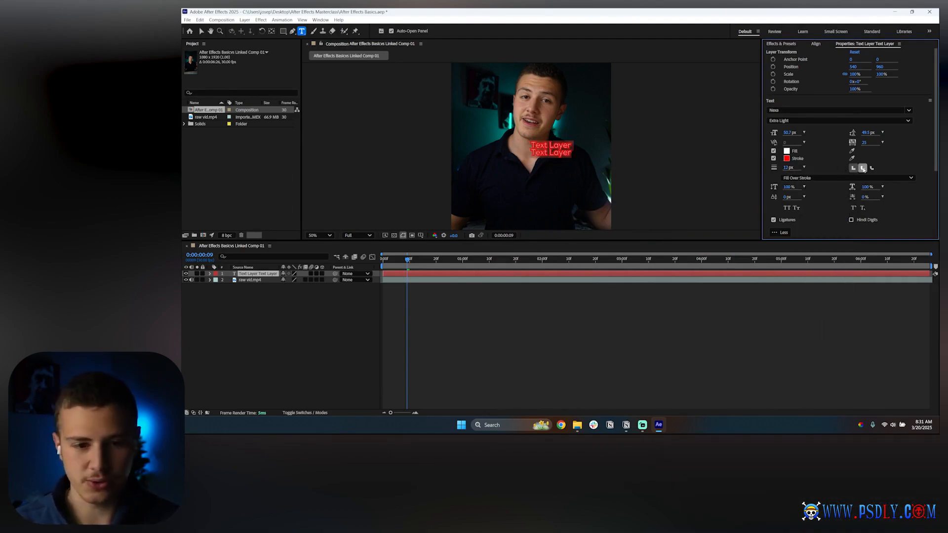
{"action": "left_click", "coordinate": [863, 168]}
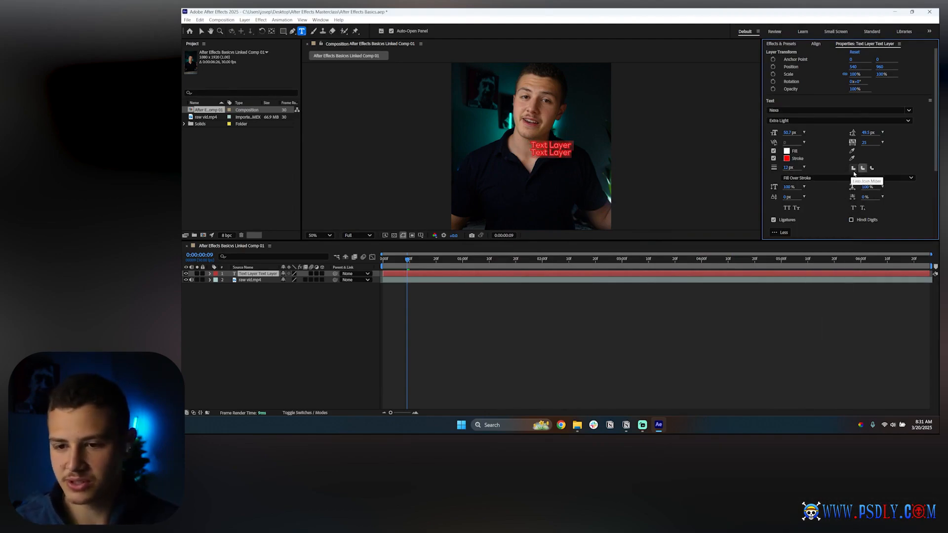
{"action": "left_click", "coordinate": [853, 169]}
{"action": "left_click", "coordinate": [817, 178]}
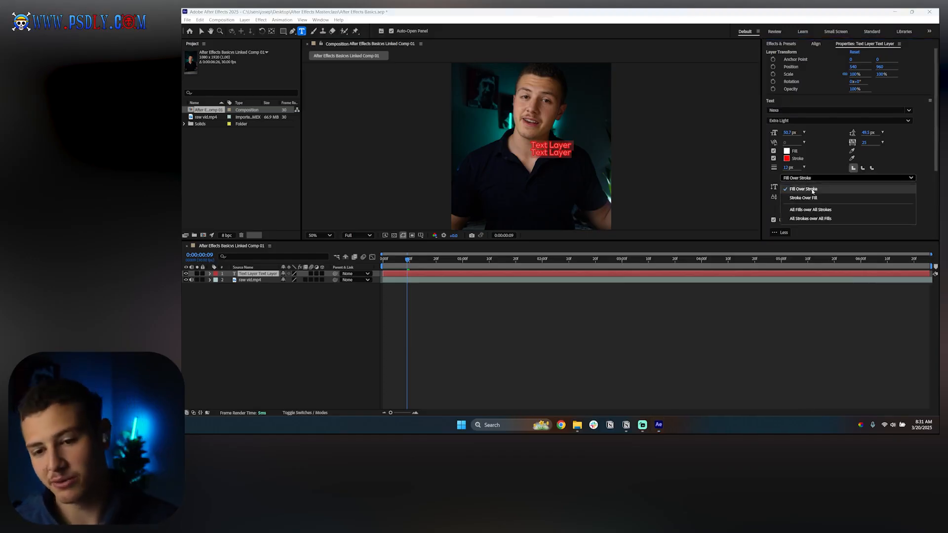
{"action": "left_click", "coordinate": [812, 189]}
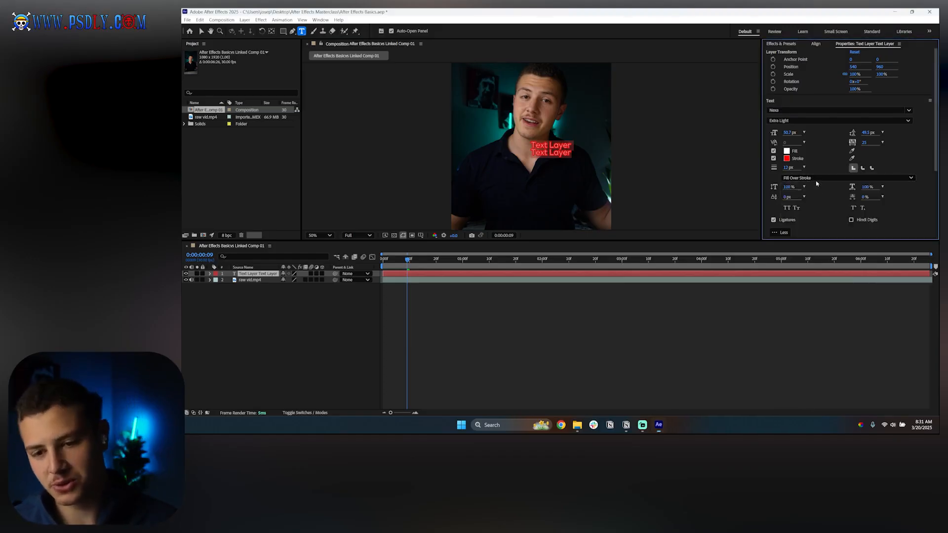
Step: Try All Caps, then apply Small Caps and Superscript formatting to the text
{"action": "left_click", "coordinate": [788, 208]}
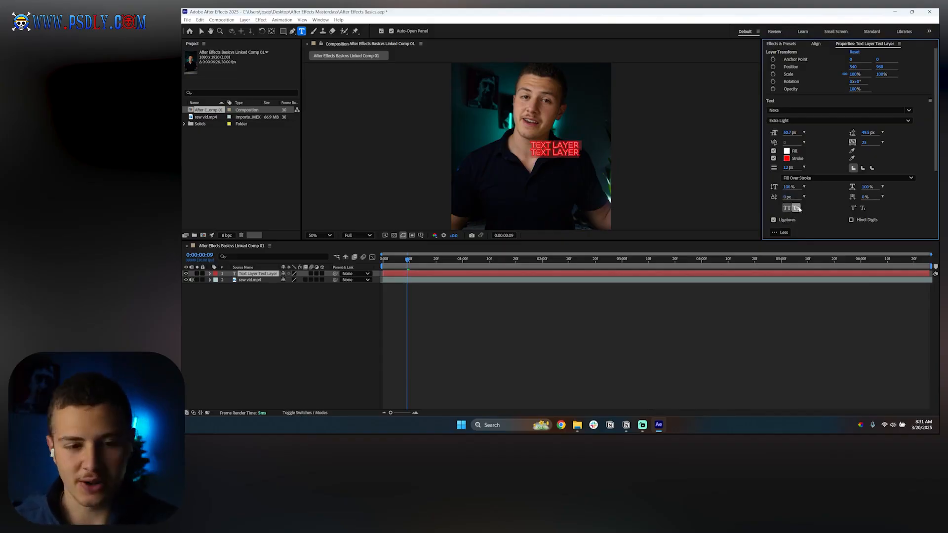
{"action": "left_click", "coordinate": [797, 208]}
{"action": "left_click", "coordinate": [855, 208]}
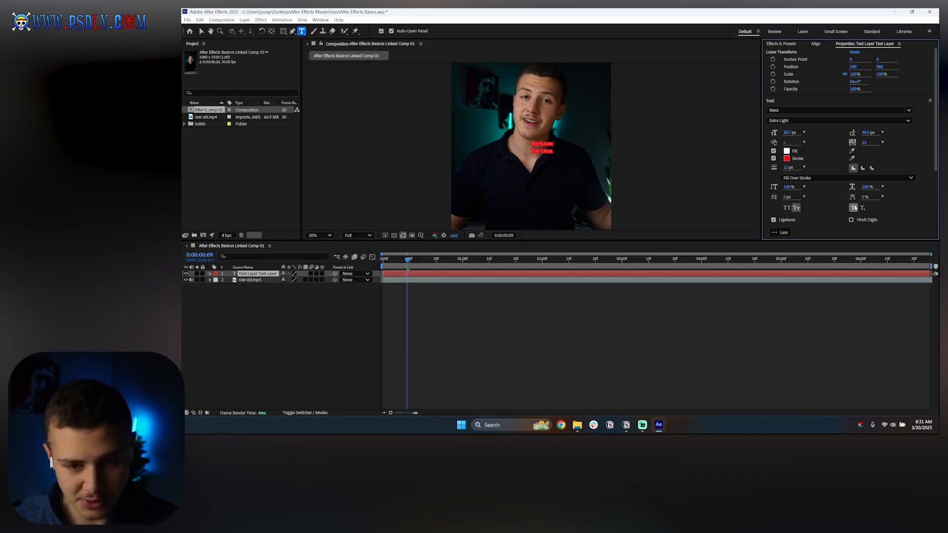
Step: Turn off Superscript formatting on the text and scroll through the paragraph settings
{"action": "left_click", "coordinate": [855, 208]}
{"action": "scroll", "coordinate": [810, 207], "scroll_direction": "down", "scroll_amount": 3}
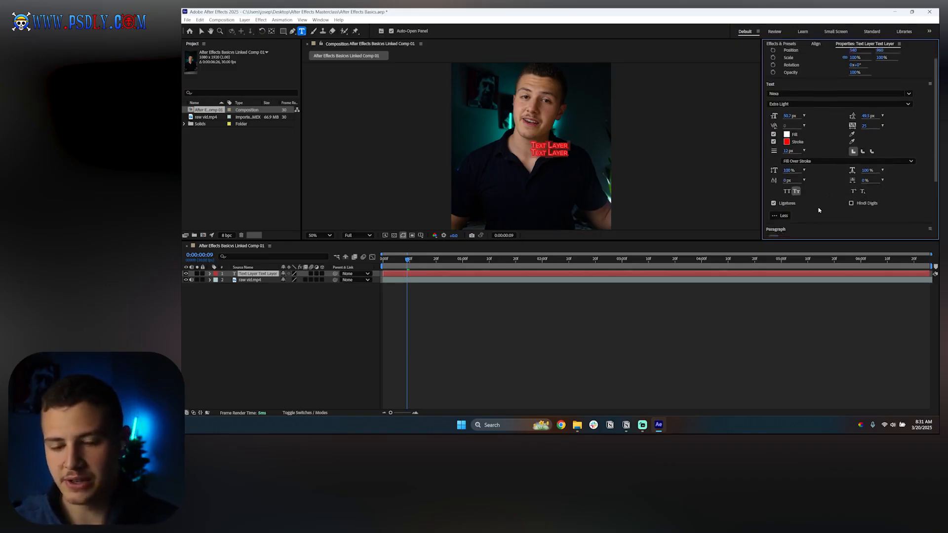
{"action": "scroll", "coordinate": [803, 206], "scroll_direction": "down", "scroll_amount": 3}
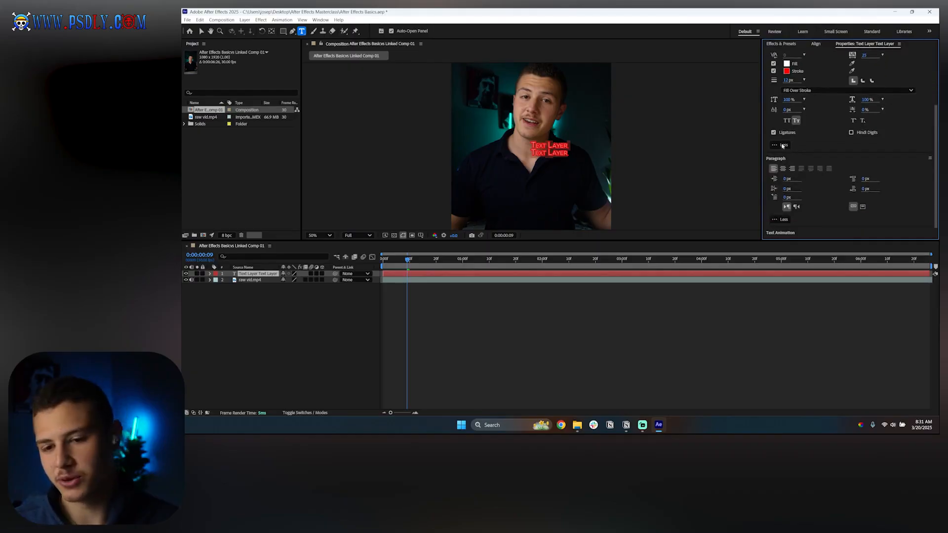
{"action": "left_click", "coordinate": [784, 156]}
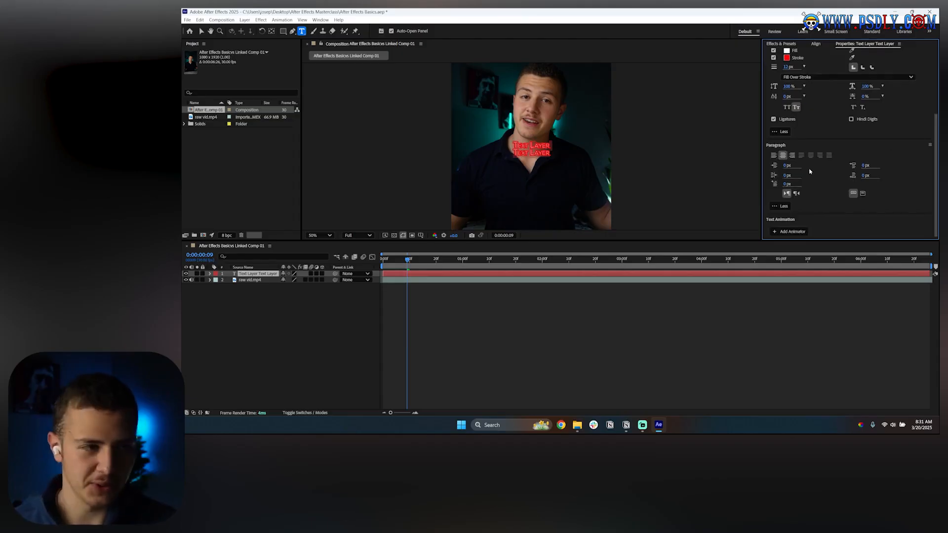
{"action": "scroll", "coordinate": [810, 172], "scroll_direction": "up", "scroll_amount": 5}
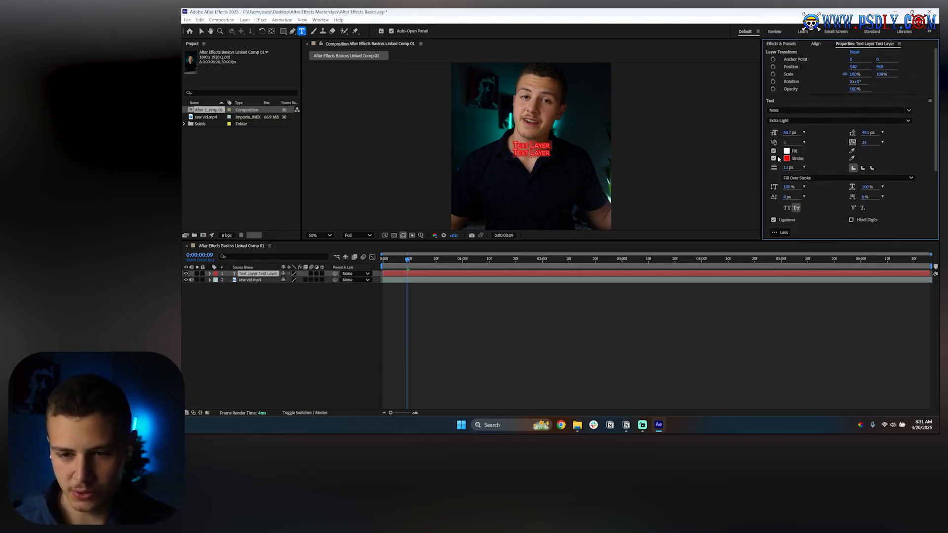
Step: Disable the text stroke, then deselect and reselect the text layer
{"action": "left_click", "coordinate": [773, 158]}
{"action": "left_click", "coordinate": [345, 301]}
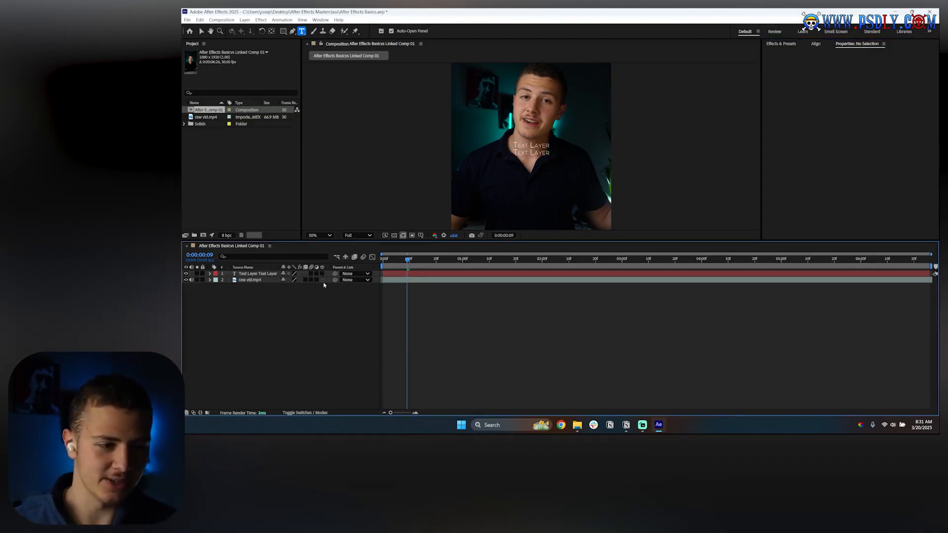
{"action": "left_click", "coordinate": [266, 275]}
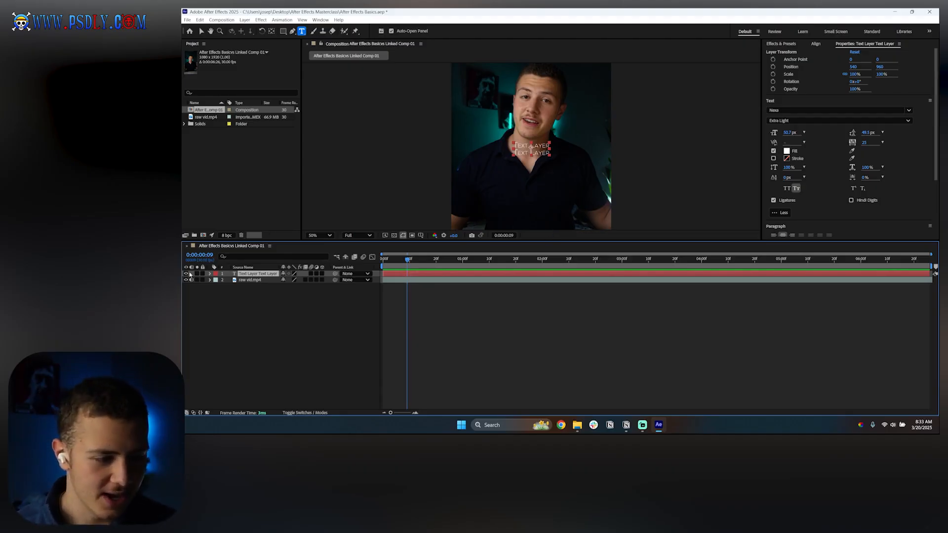
Step: Expand the text layer's Transform and Text property groups in the timeline to inspect them
{"action": "left_click", "coordinate": [209, 273]}
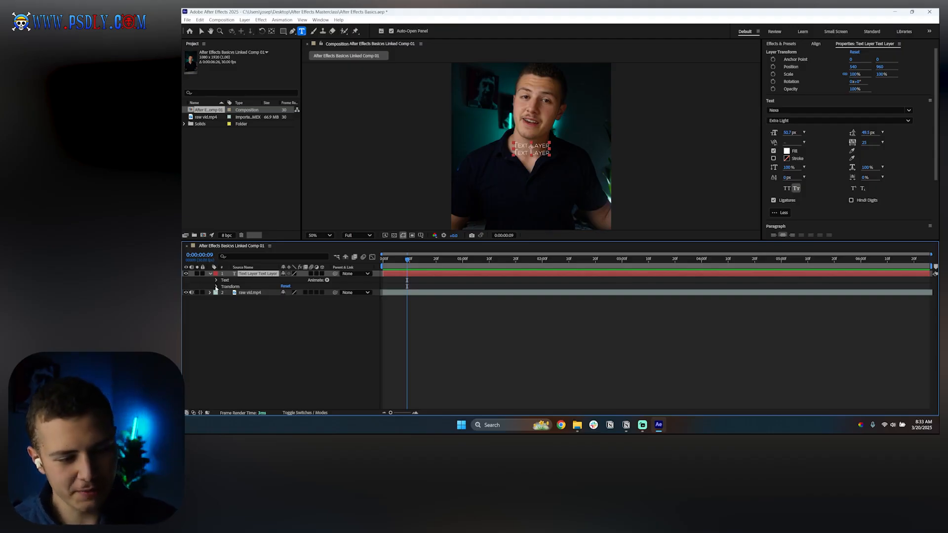
{"action": "left_click", "coordinate": [216, 287]}
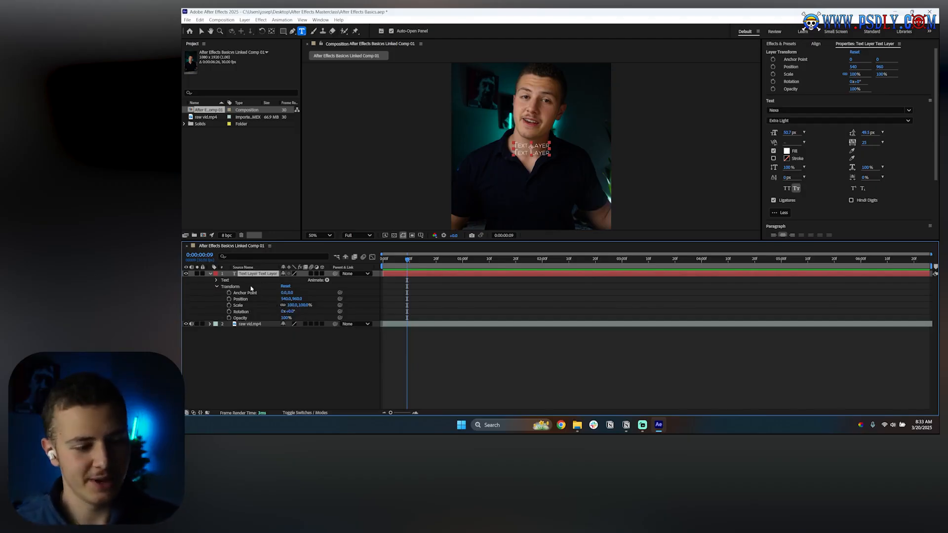
{"action": "left_click", "coordinate": [217, 287]}
{"action": "left_click", "coordinate": [216, 280]}
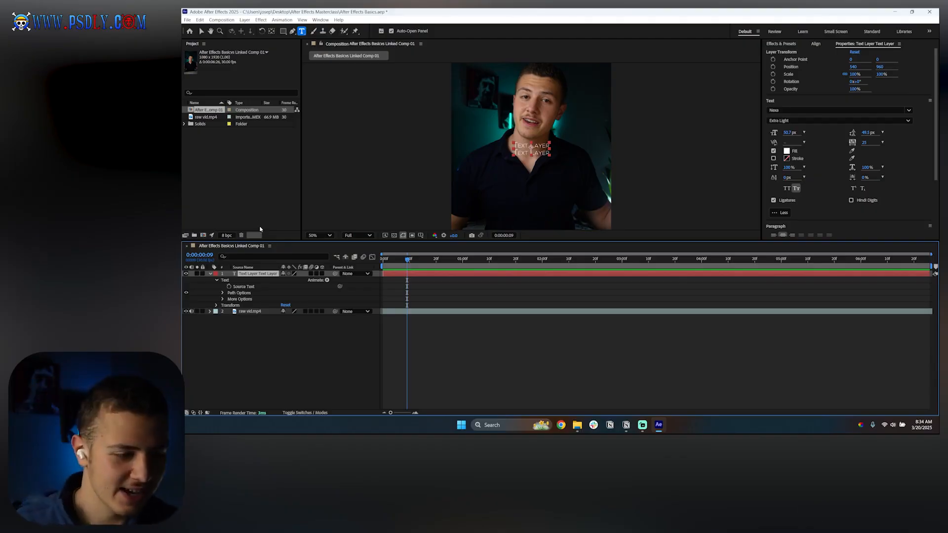
Step: Replace the layer's text with a single line reading Text Layer and remove the Small Caps formatting
{"action": "triple_click", "coordinate": [535, 150]}
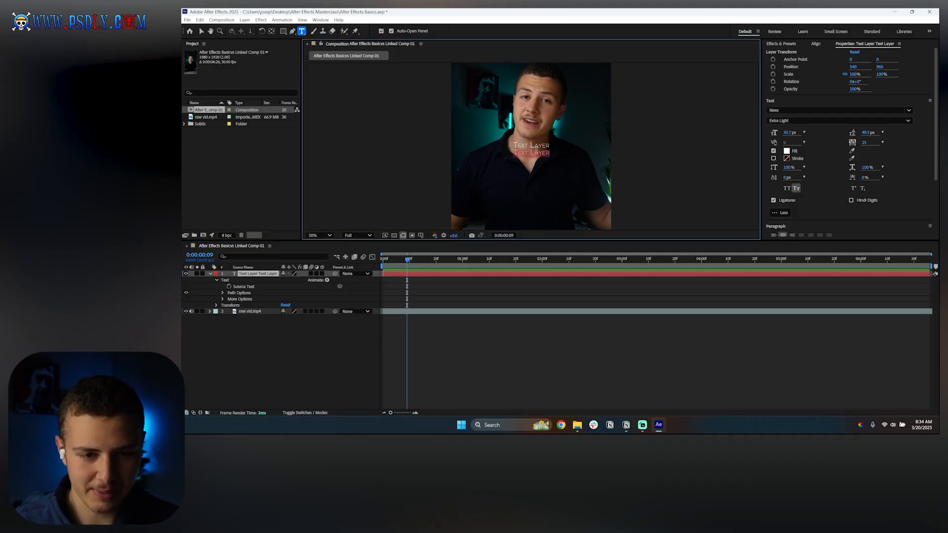
{"action": "key", "text": "ctrl+a"}
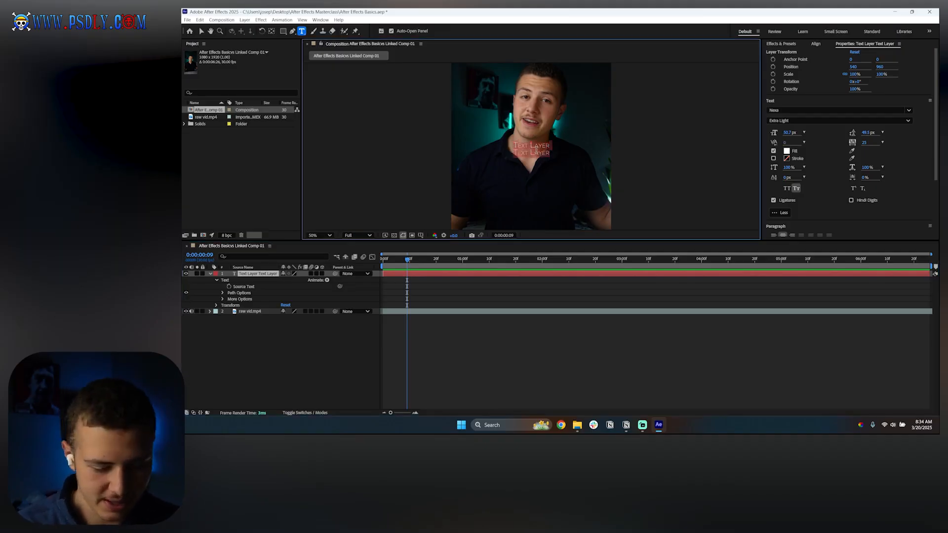
{"action": "type", "text": "Text Layer"}
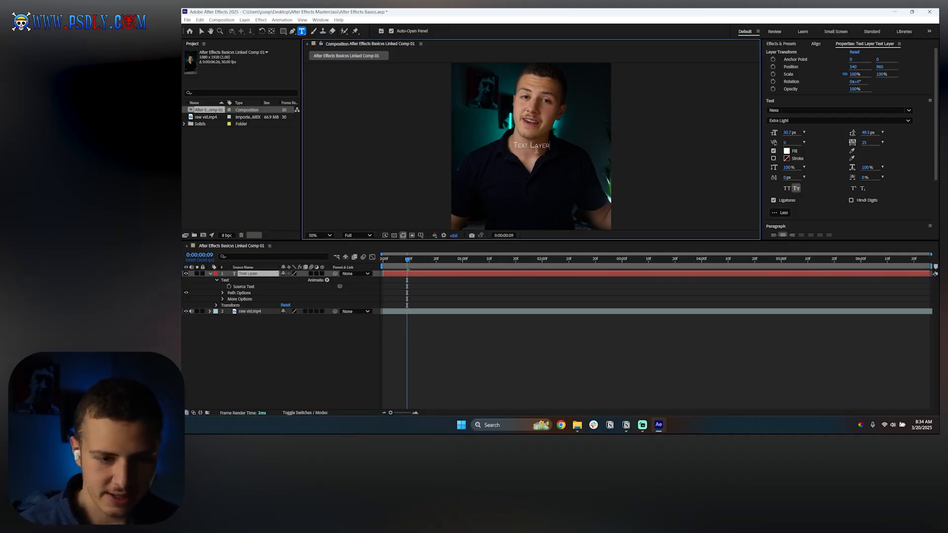
{"action": "left_click", "coordinate": [796, 189]}
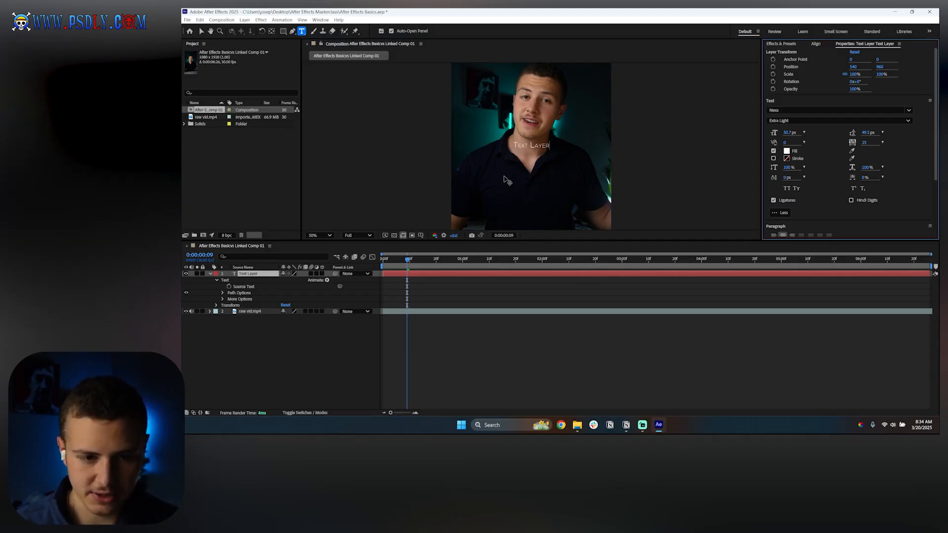
{"action": "triple_click", "coordinate": [532, 146]}
{"action": "left_click", "coordinate": [796, 188]}
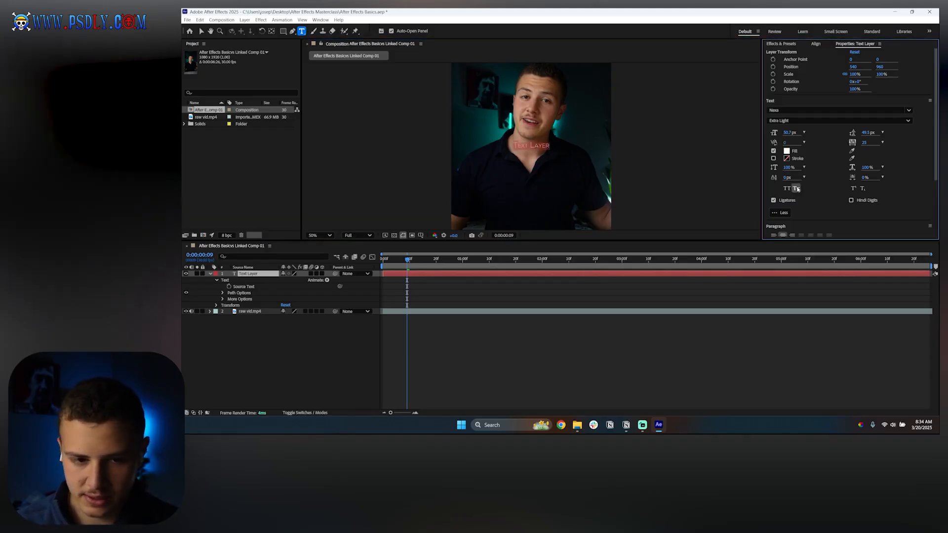
{"action": "left_click", "coordinate": [440, 294]}
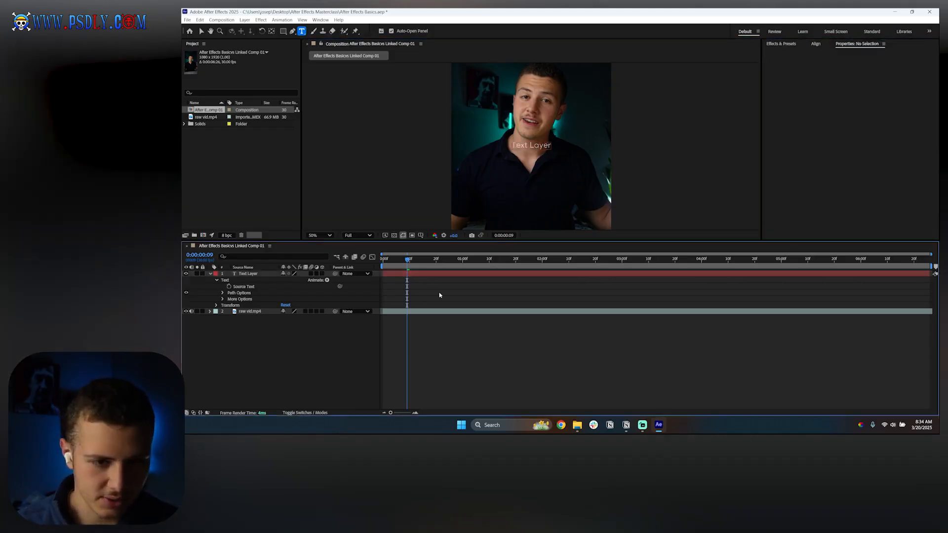
Step: Keyframe the Source Text and change the text to Text Style at a later frame
{"action": "left_click", "coordinate": [408, 273]}
{"action": "left_click", "coordinate": [229, 287]}
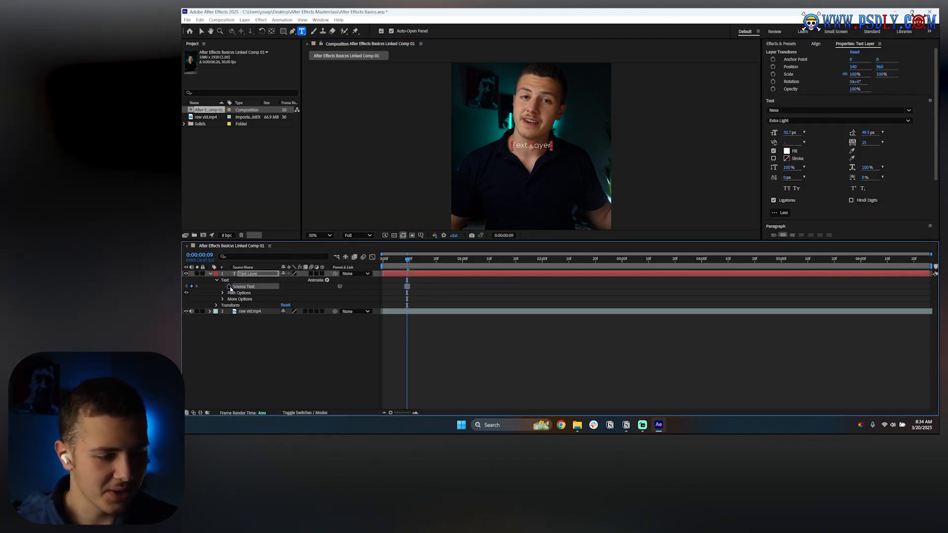
{"action": "left_click_drag", "start_coordinate": [408, 262], "coordinate": [417, 259]}
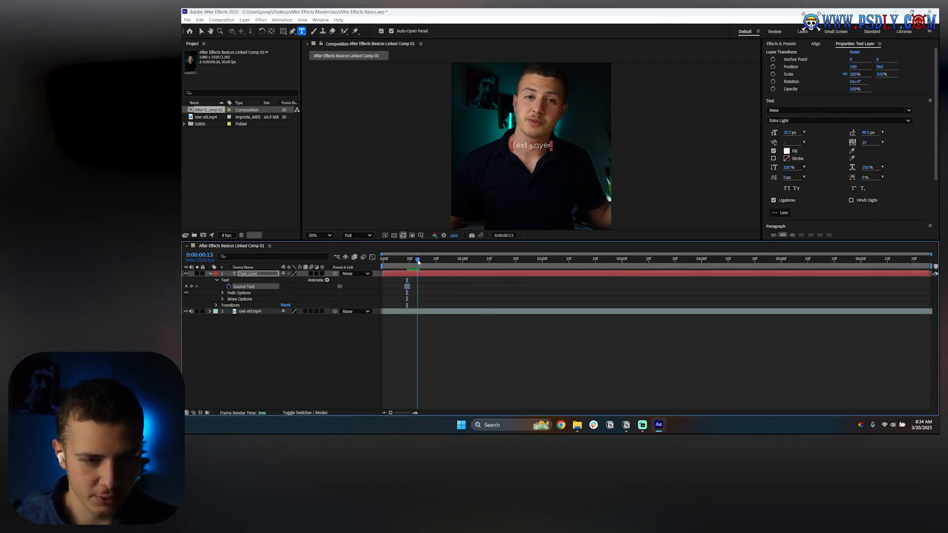
{"action": "triple_click", "coordinate": [537, 146]}
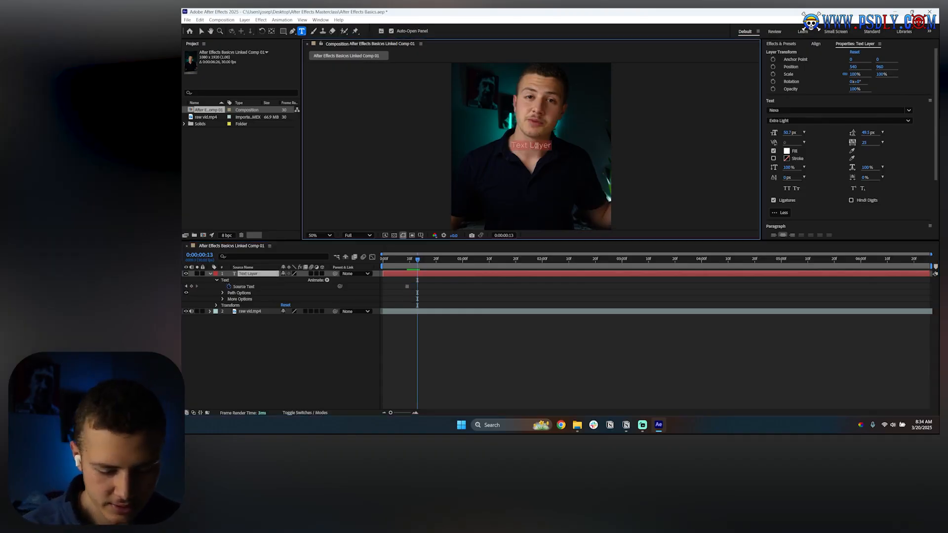
{"action": "type", "text": "Tex"}
{"action": "key", "text": "alt+t"}
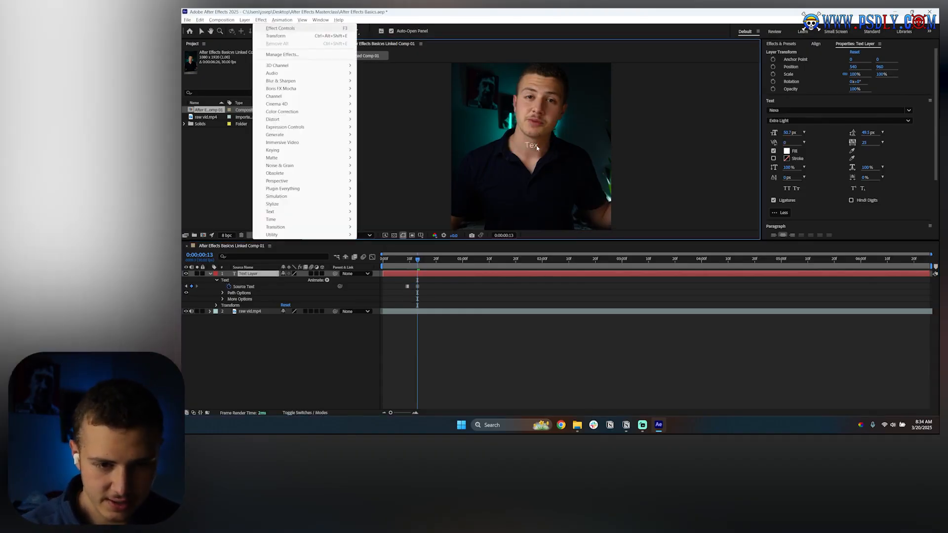
{"action": "key", "text": "Escape"}
{"action": "type", "text": "t"}
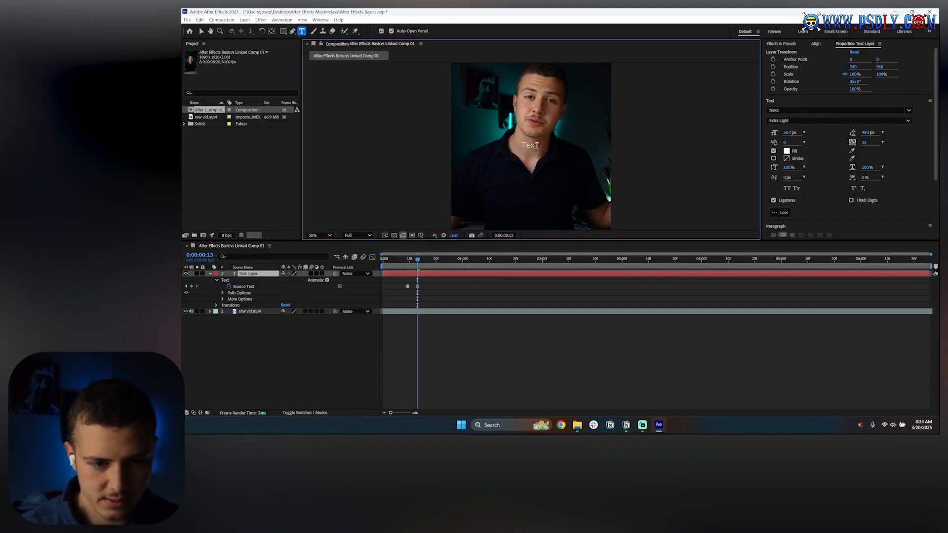
{"action": "key", "text": "BackSpace"}
{"action": "type", "text": "t Style"}
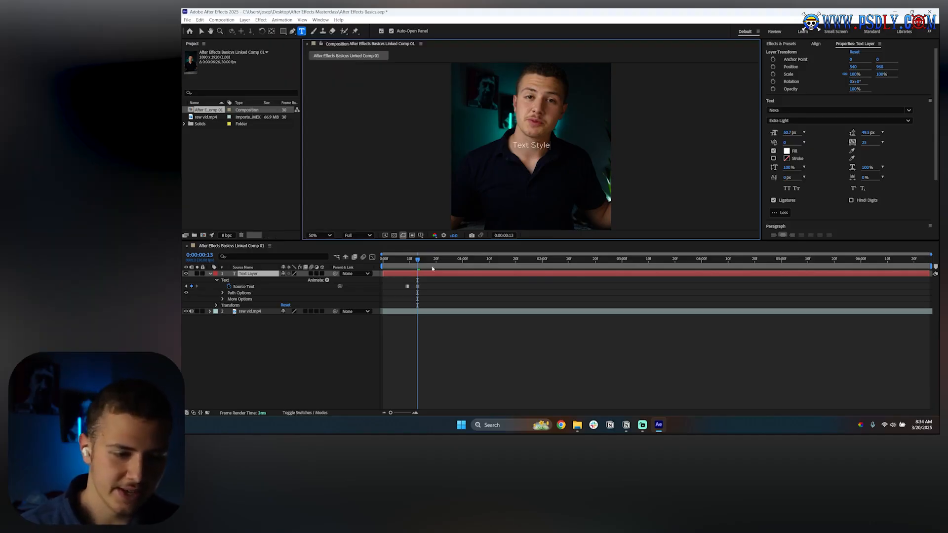
Step: Preview the text change, then undo the Source Text keyframe edits
{"action": "left_click", "coordinate": [400, 260]}
{"action": "key", "text": "space"}
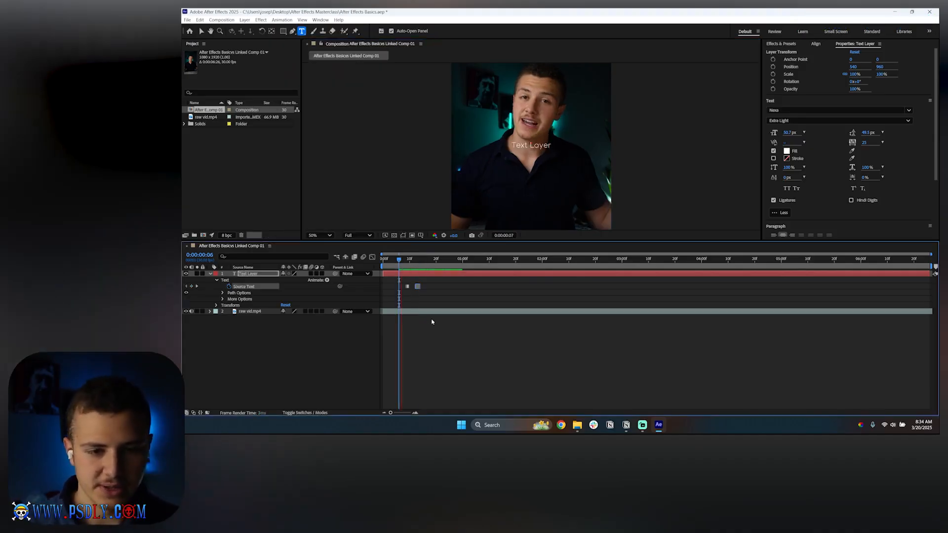
{"action": "key", "text": "space"}
{"action": "left_click_drag", "start_coordinate": [401, 260], "coordinate": [431, 268]}
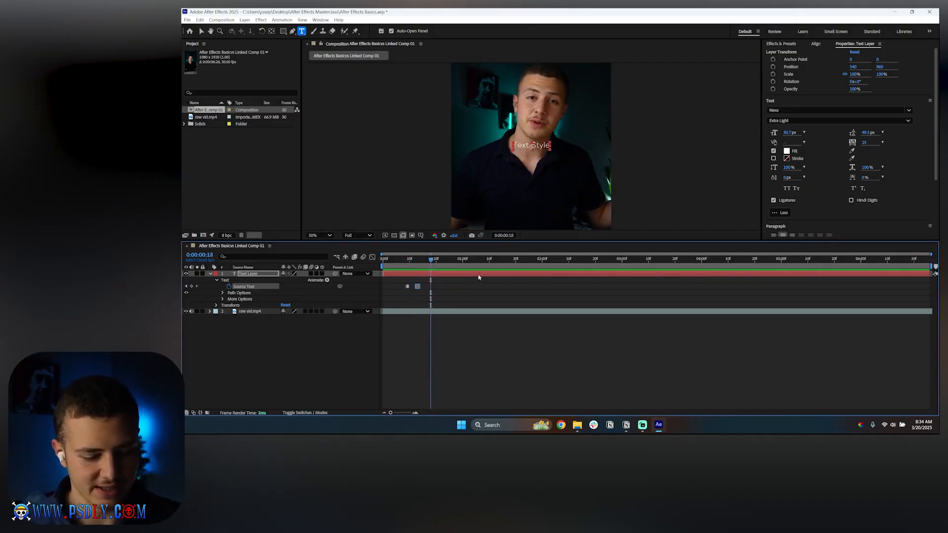
{"action": "key", "text": "ctrl+z"}
{"action": "key", "text": "ctrl+z"}
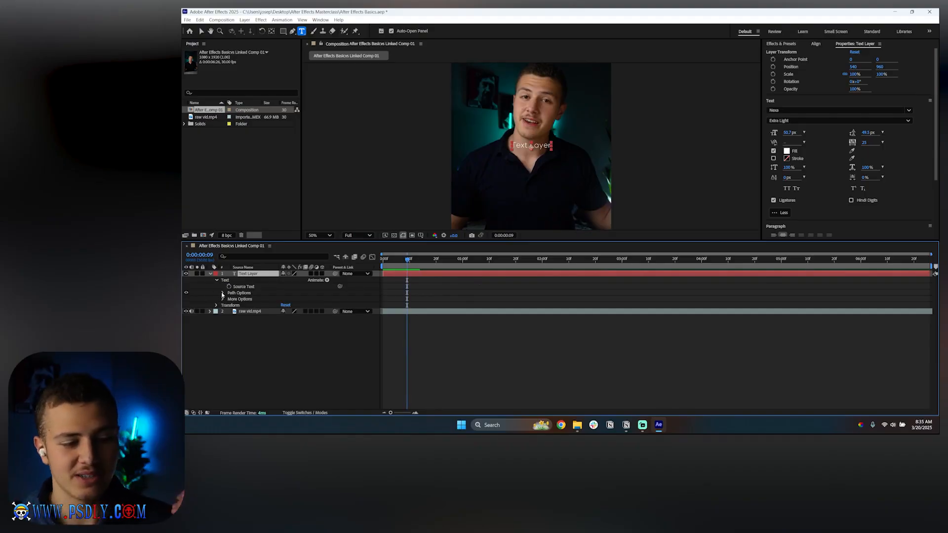
Step: Expand and inspect the Path Options and More Options groups of the text layer
{"action": "left_click", "coordinate": [222, 293]}
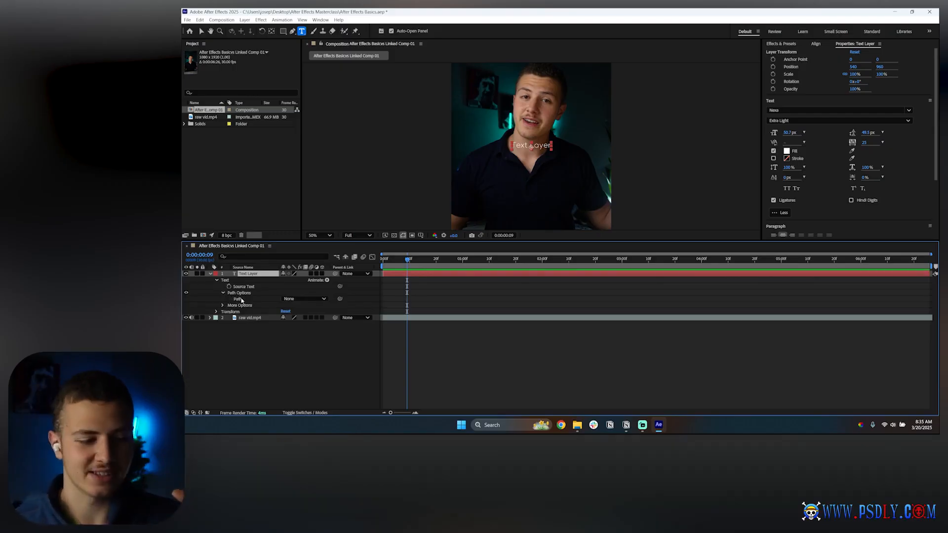
{"action": "left_click", "coordinate": [222, 293]}
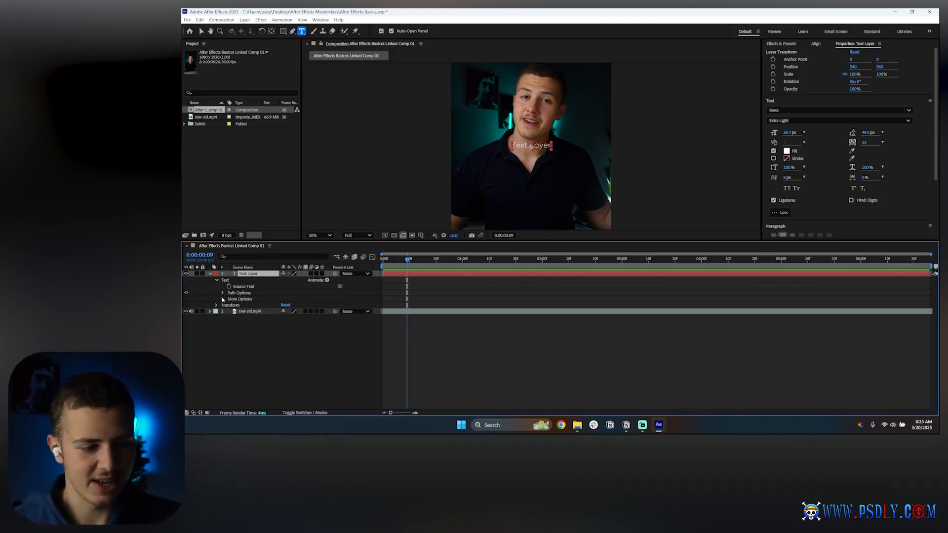
{"action": "left_click", "coordinate": [223, 300]}
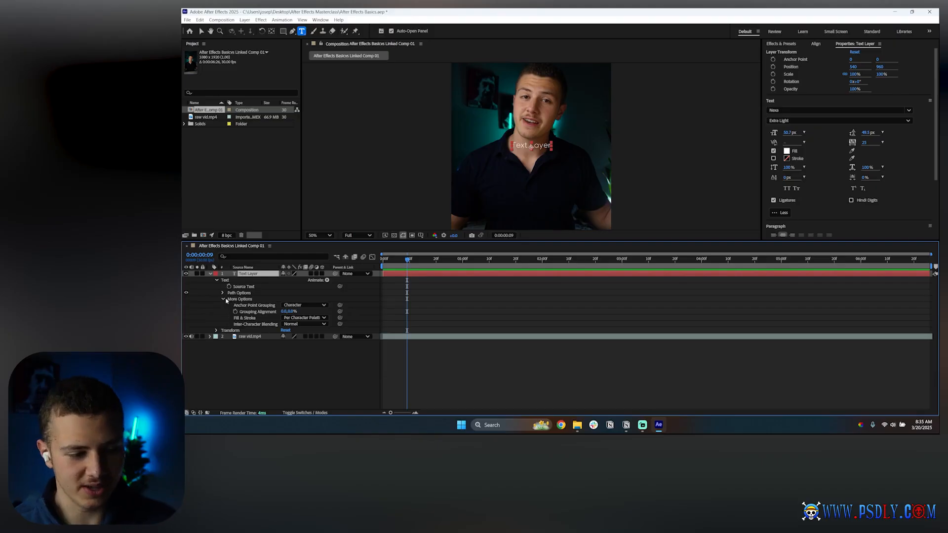
{"action": "left_click", "coordinate": [223, 300]}
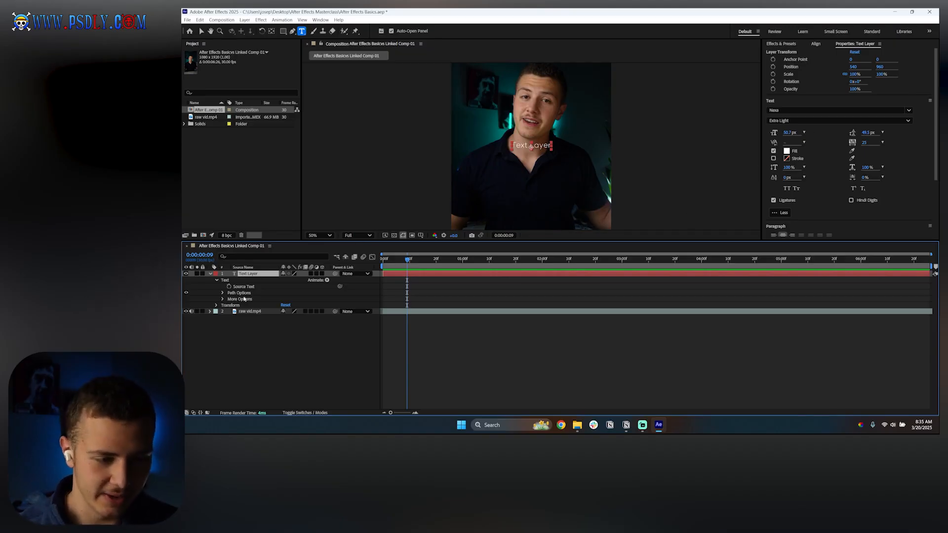
Step: Set the text's font style to Heavy and reselect the text layer
{"action": "left_click", "coordinate": [327, 280]}
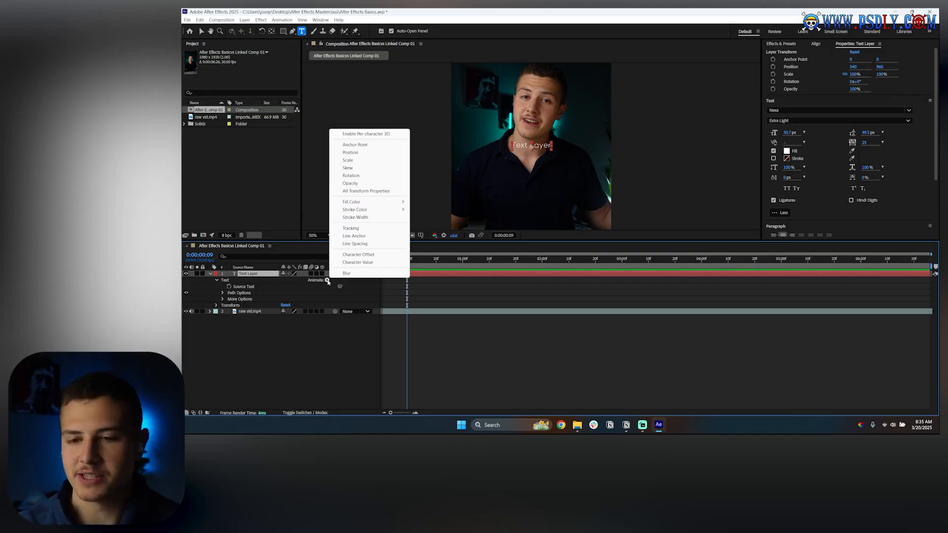
{"action": "left_click", "coordinate": [544, 153]}
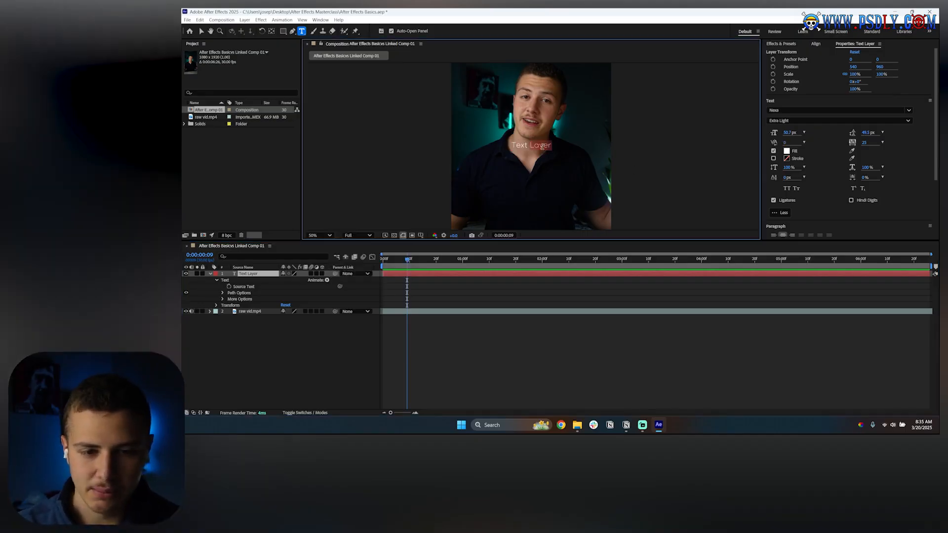
{"action": "left_click", "coordinate": [803, 121]}
{"action": "left_click", "coordinate": [794, 140]}
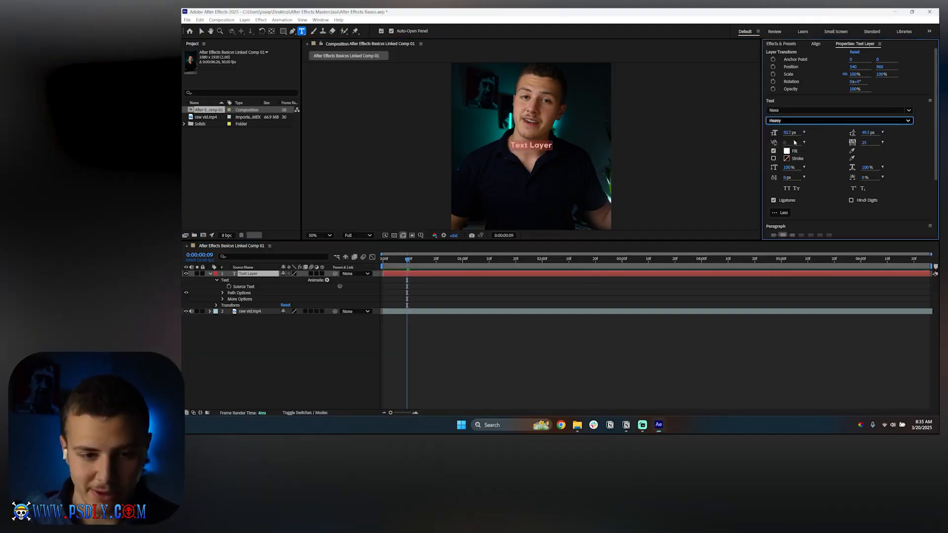
{"action": "left_click", "coordinate": [451, 306]}
{"action": "left_click", "coordinate": [249, 274]}
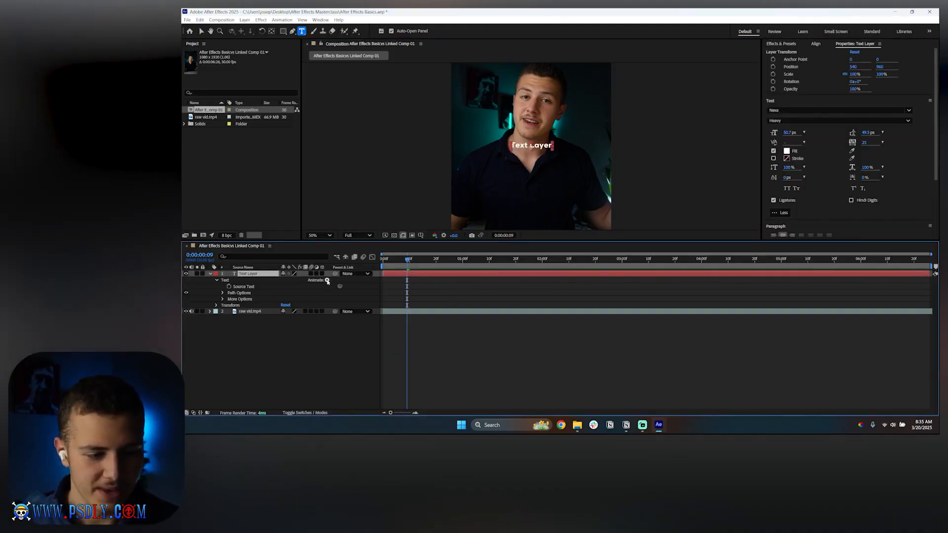
Step: Add a Position text animator to the text layer and select the new animator
{"action": "left_click", "coordinate": [327, 280]}
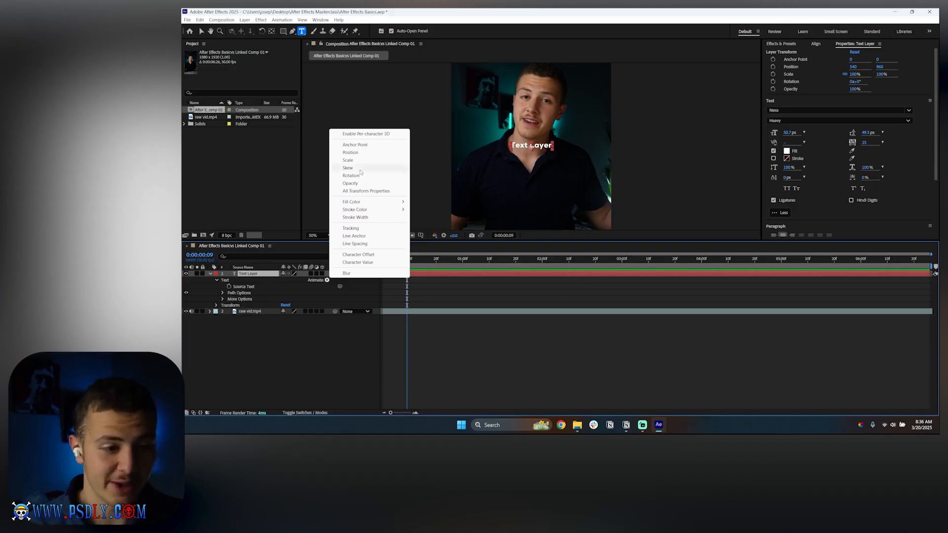
{"action": "left_click", "coordinate": [362, 153]}
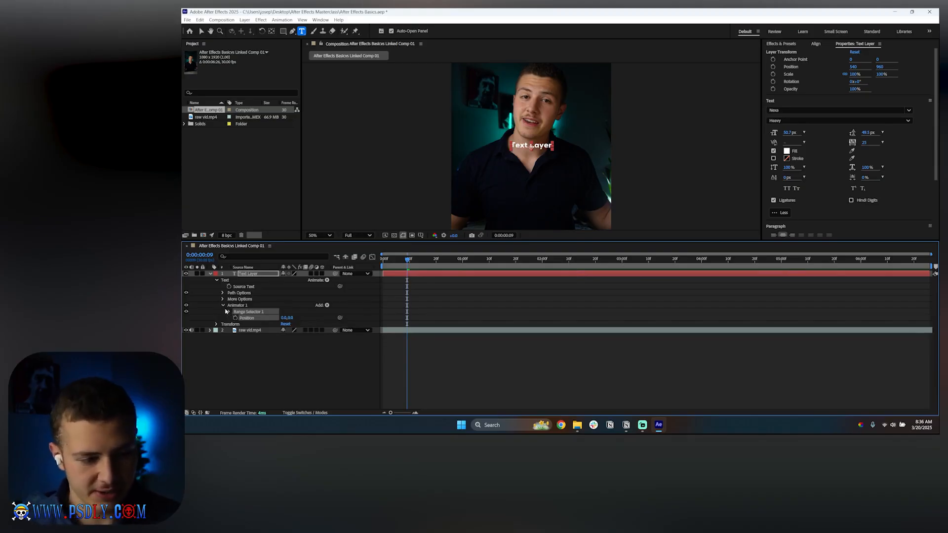
{"action": "left_click", "coordinate": [232, 306]}
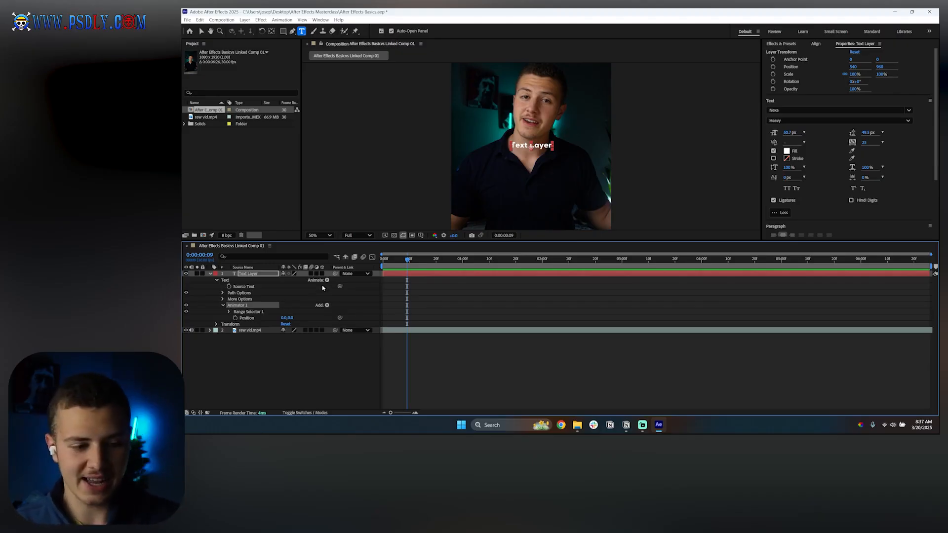
Step: Browse the Animate and Add menus available for the text layer's animator
{"action": "left_click", "coordinate": [326, 281]}
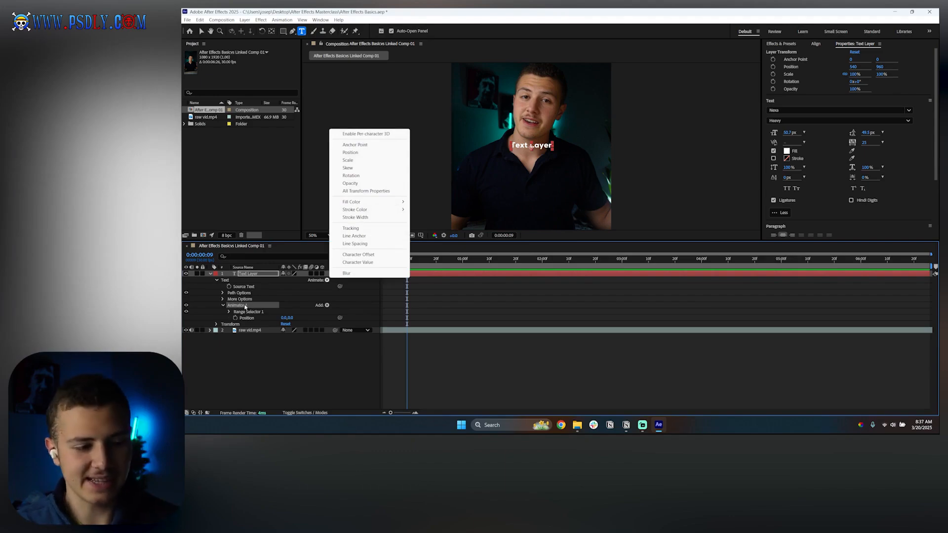
{"action": "left_click", "coordinate": [244, 307]}
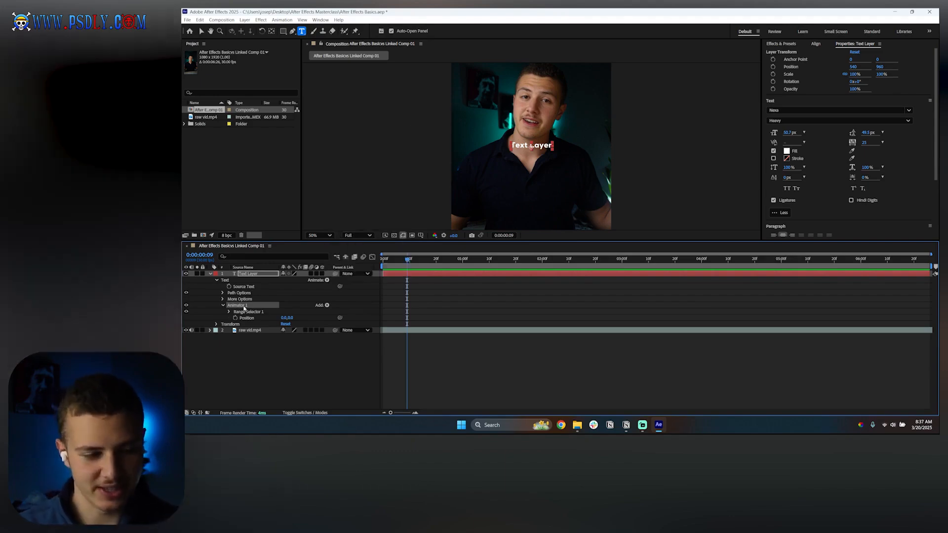
{"action": "left_click", "coordinate": [320, 306]}
{"action": "left_click", "coordinate": [326, 305]}
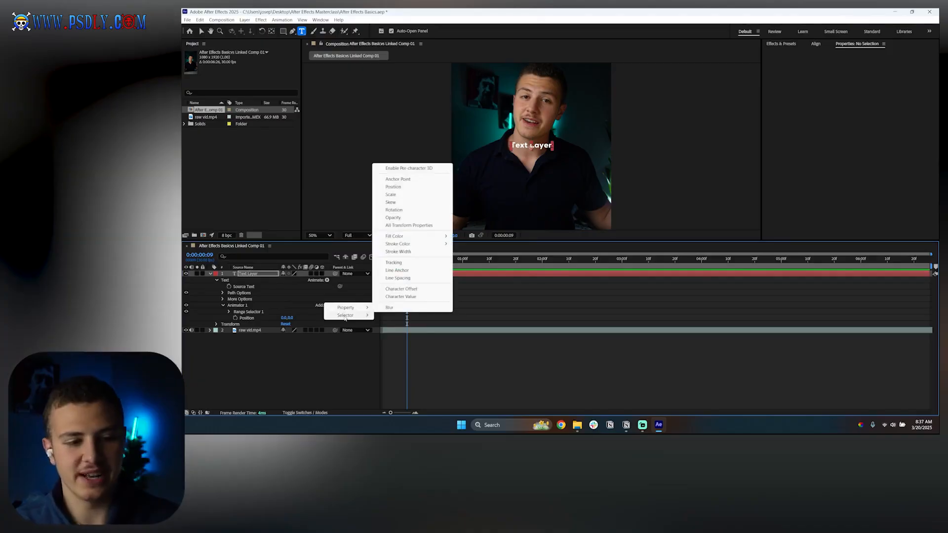
{"action": "mouse_move", "coordinate": [346, 317]}
{"action": "left_click", "coordinate": [289, 308]}
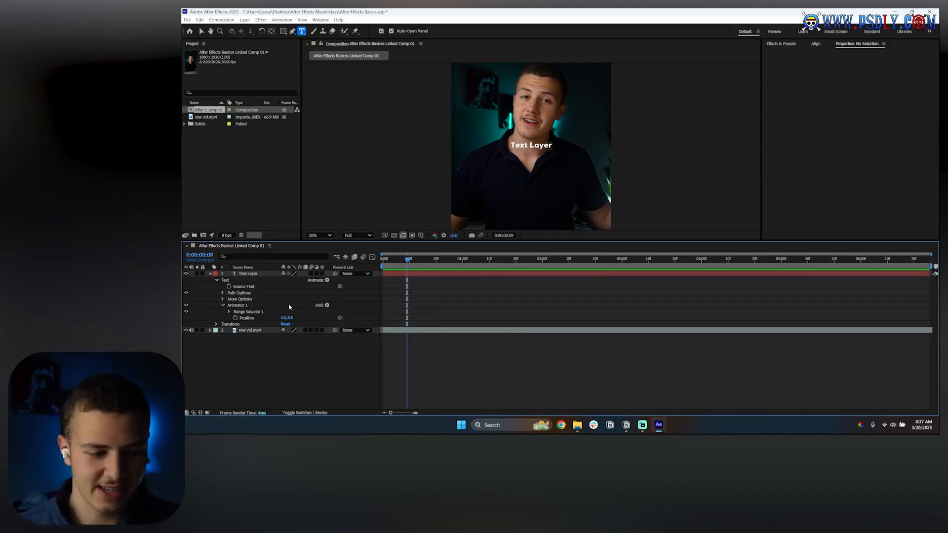
{"action": "left_click", "coordinate": [327, 305]}
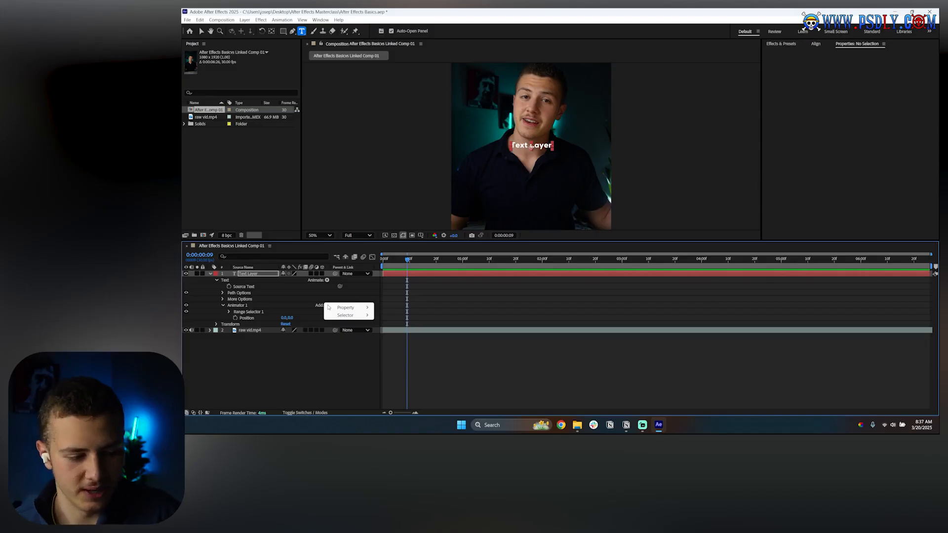
{"action": "left_click", "coordinate": [247, 312]}
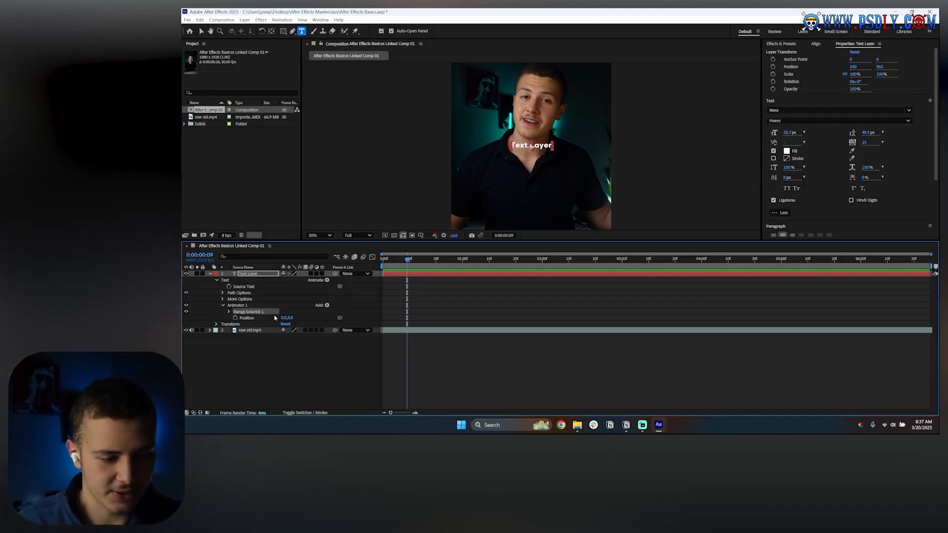
Step: Scrub Animator 1's Position value and open its Range Selector, then delete the animator
{"action": "left_click_drag", "start_coordinate": [289, 318], "coordinate": [262, 330]}
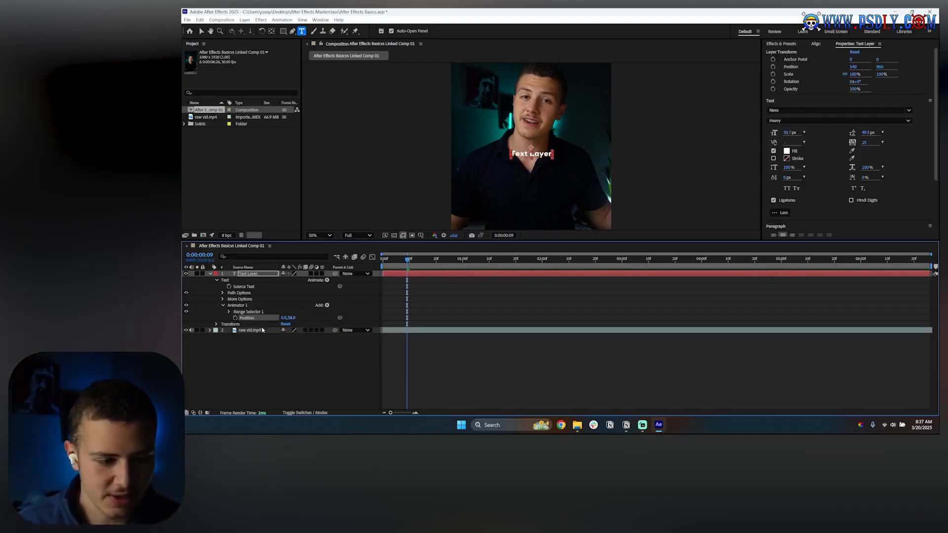
{"action": "left_click", "coordinate": [229, 312]}
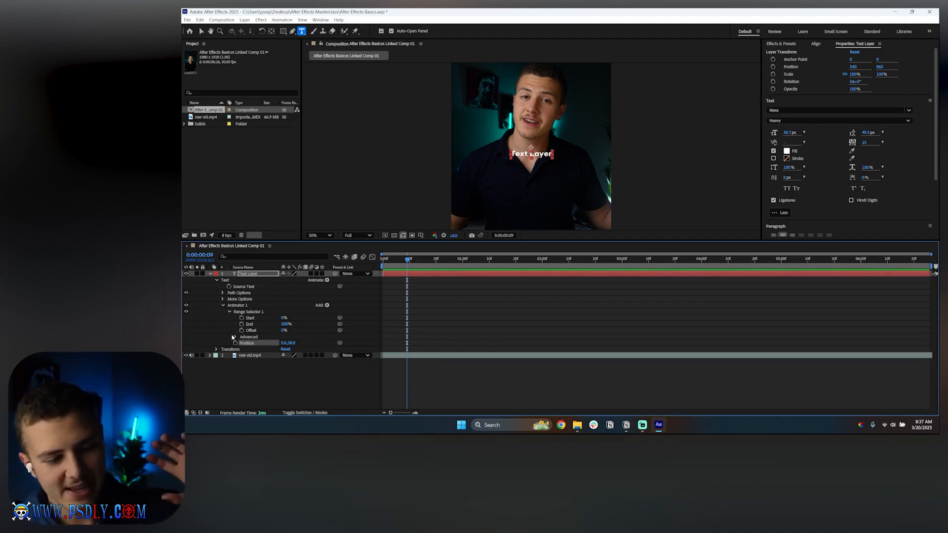
{"action": "key", "text": "Delete"}
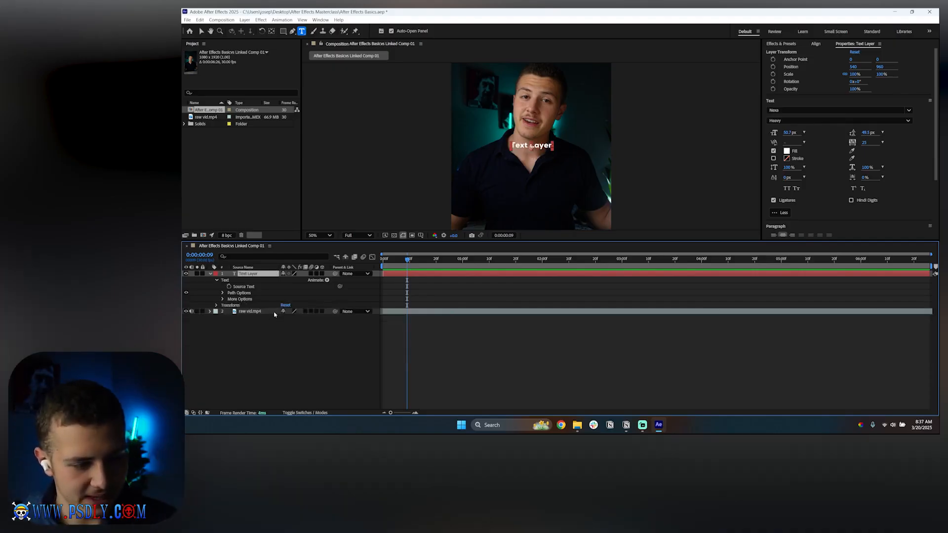
Step: Add a Position animator to the text layer, expand its Range Selector, and set Position to about 0, 91
{"action": "left_click", "coordinate": [327, 281]}
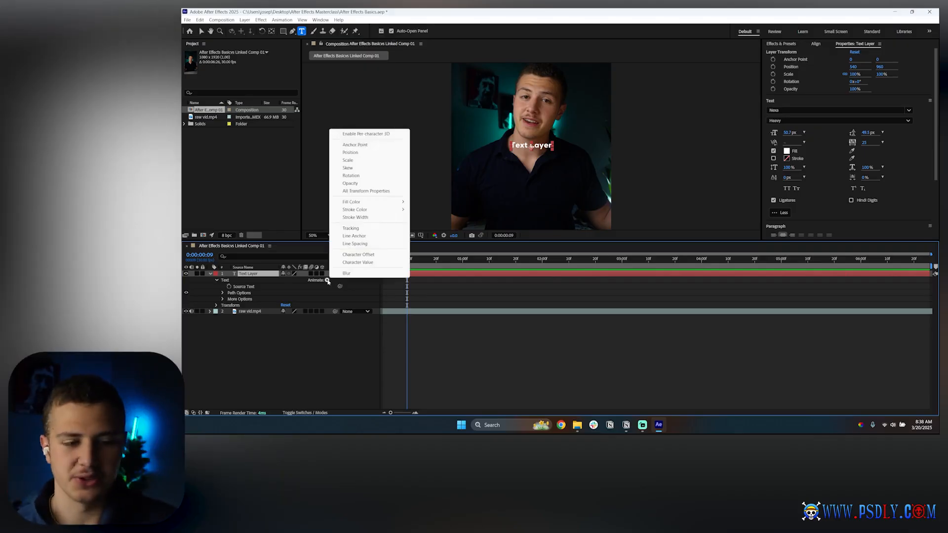
{"action": "left_click", "coordinate": [354, 153]}
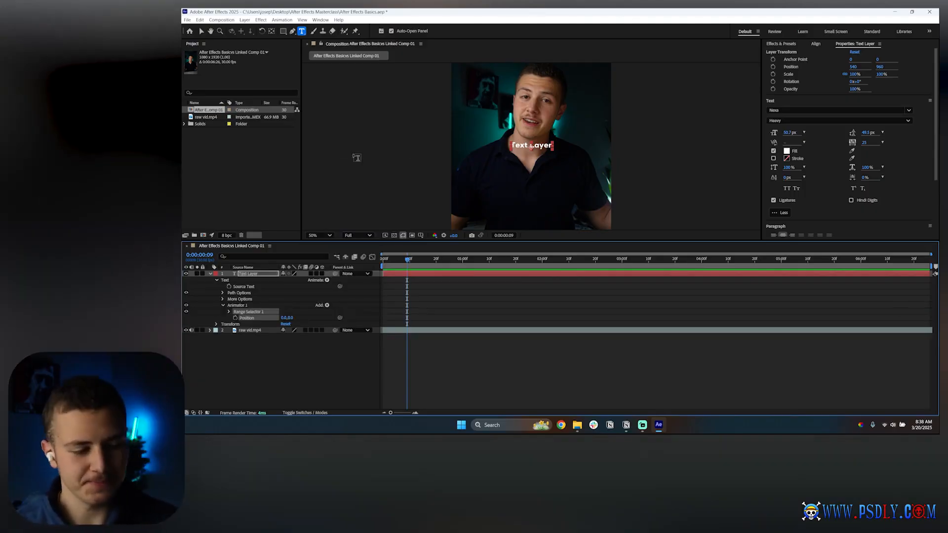
{"action": "left_click", "coordinate": [228, 311]}
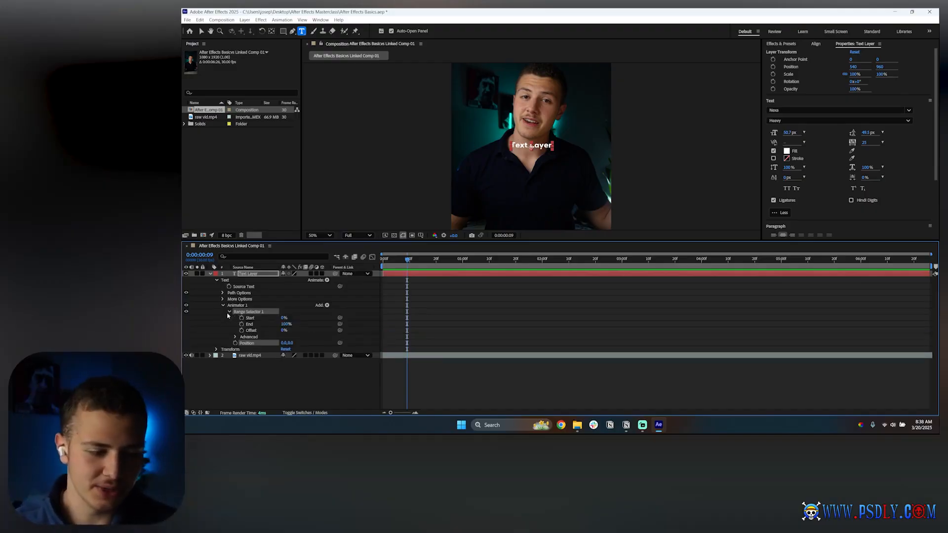
{"action": "left_click_drag", "start_coordinate": [290, 342], "coordinate": [326, 340]}
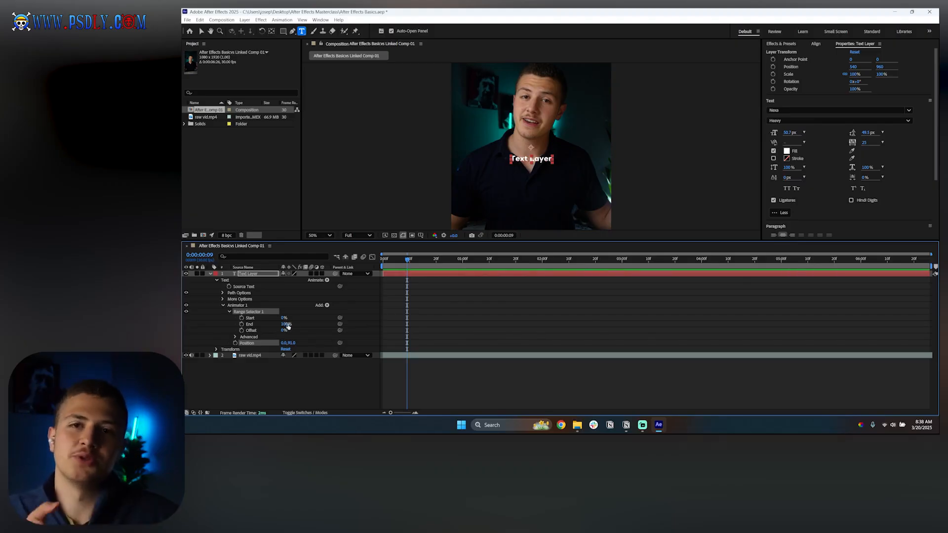
Step: Set the Position animator's Range Selector End to 50%
{"action": "left_click_drag", "start_coordinate": [288, 326], "coordinate": [284, 324]}
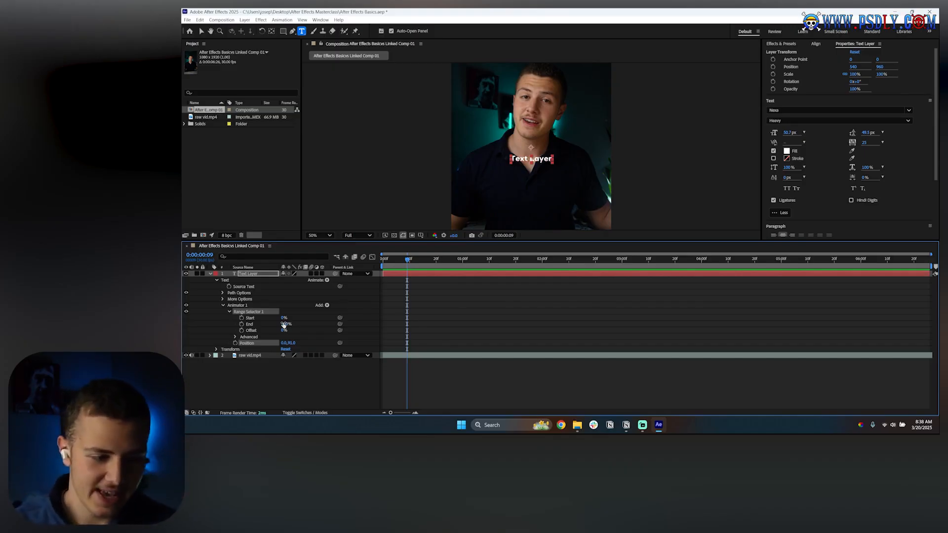
{"action": "left_click_drag", "start_coordinate": [284, 325], "coordinate": [270, 328]}
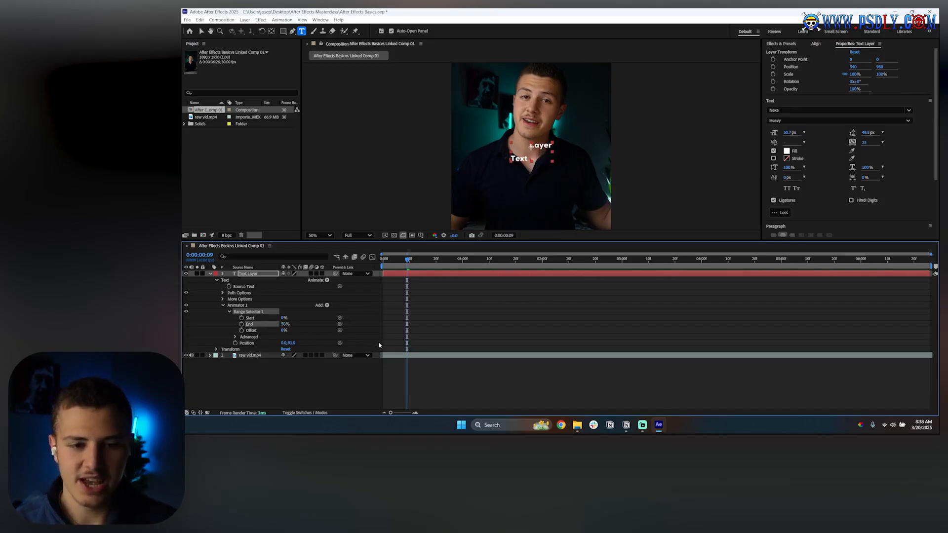
{"action": "left_click", "coordinate": [452, 345]}
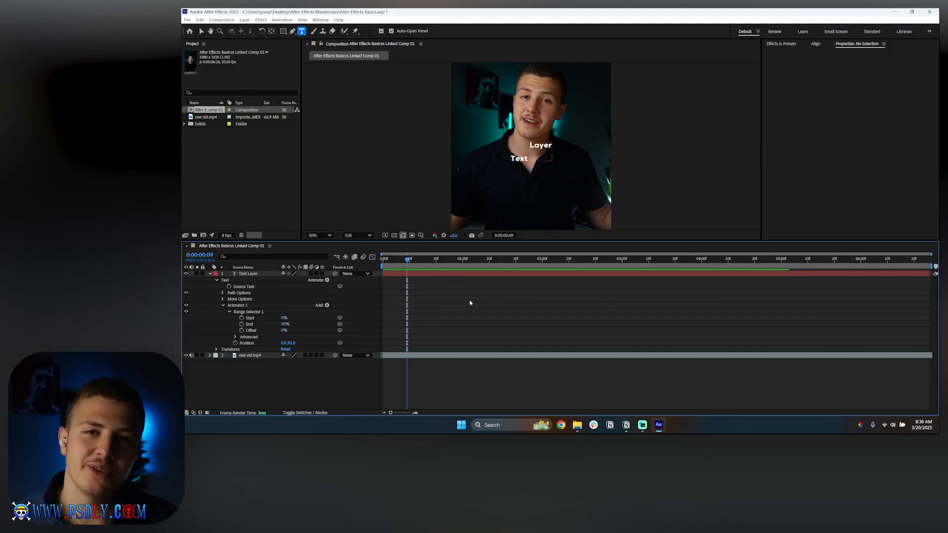
Step: Return the Range Selector End to 100% and delete the Position animator
{"action": "left_click", "coordinate": [247, 344]}
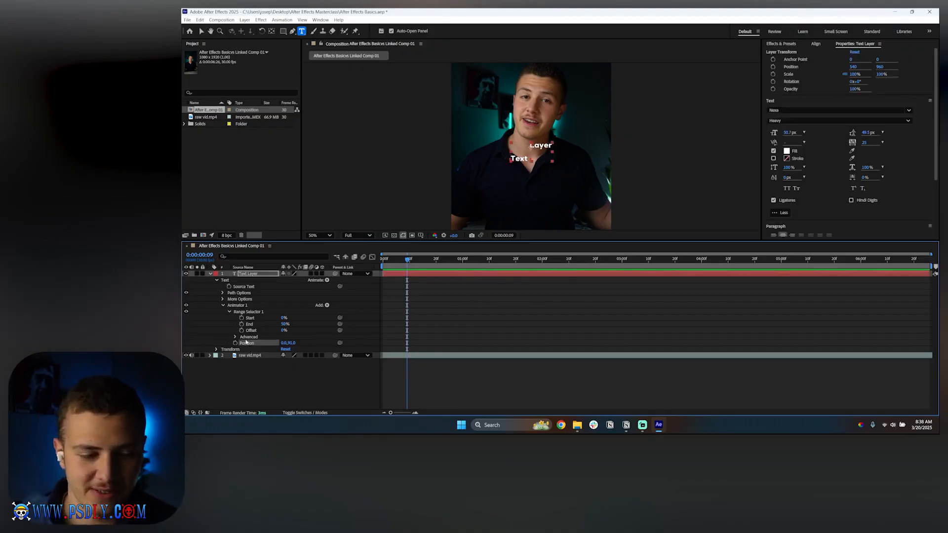
{"action": "left_click_drag", "start_coordinate": [285, 324], "coordinate": [312, 324]}
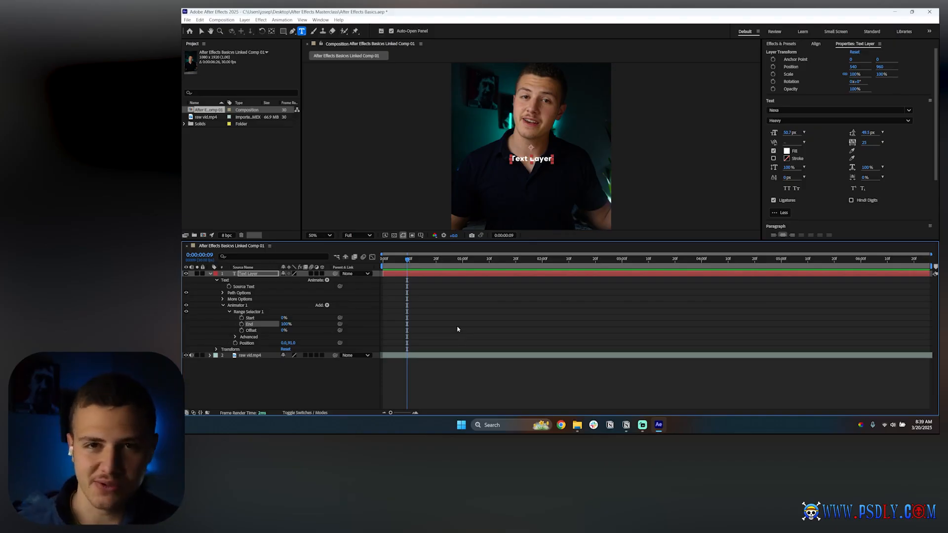
{"action": "left_click", "coordinate": [237, 306]}
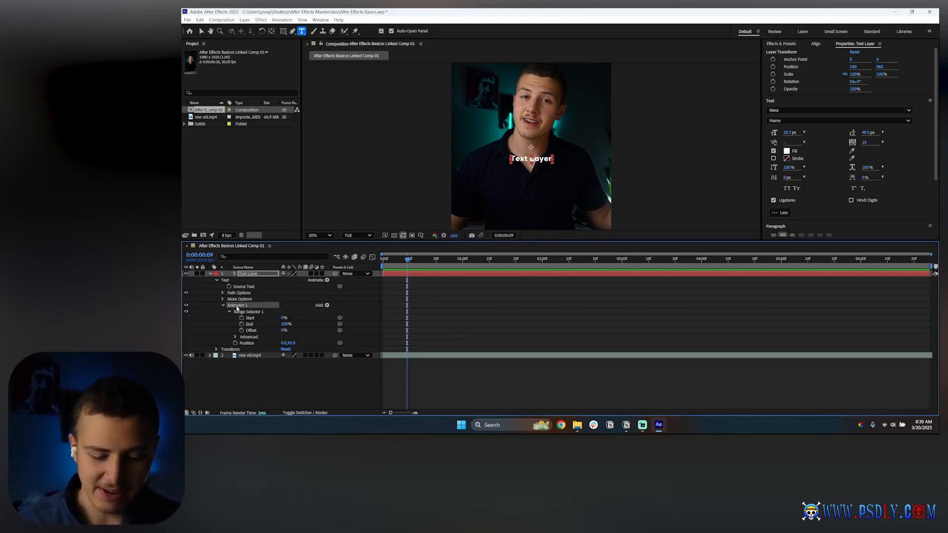
{"action": "key", "text": "Delete"}
Step: Add an Opacity animator, expand its Range Selector, and set Opacity to 1% with End at about 49%
{"action": "left_click", "coordinate": [327, 280]}
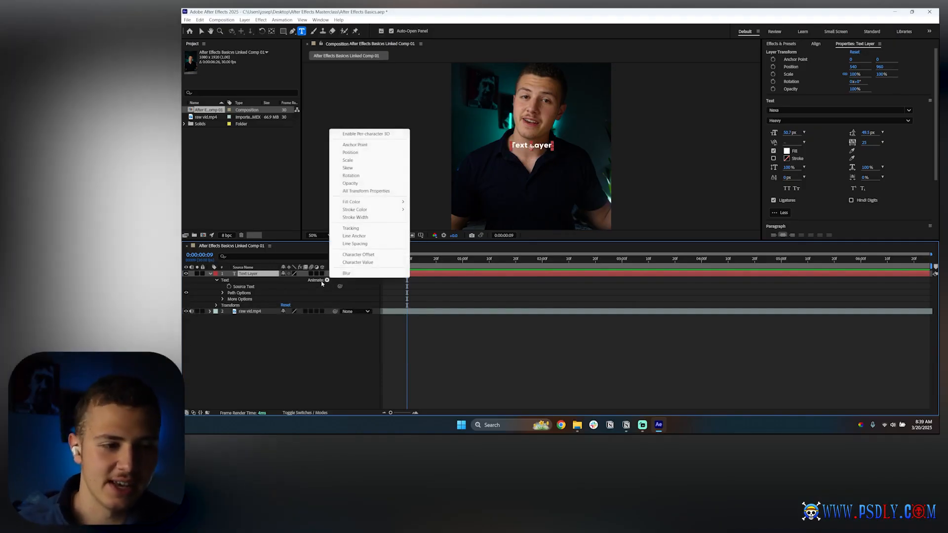
{"action": "left_click", "coordinate": [358, 183]}
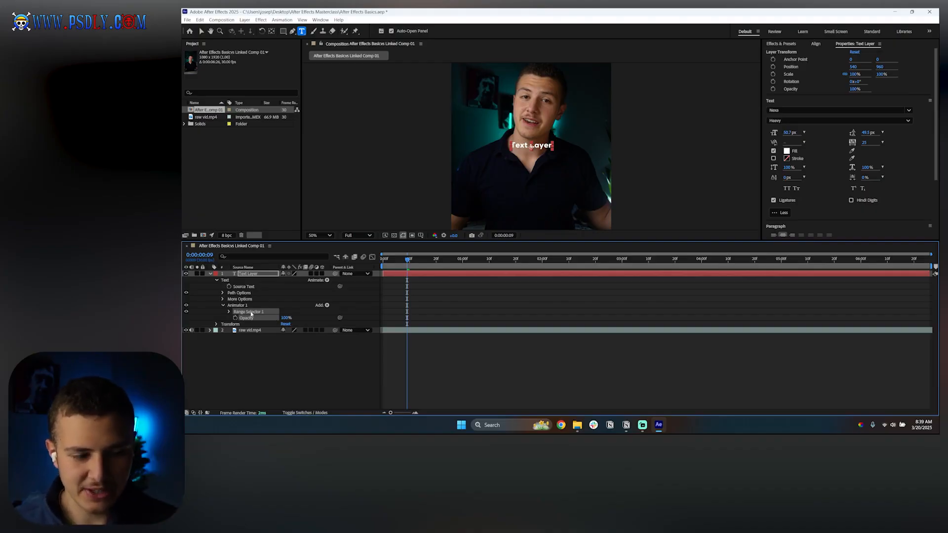
{"action": "left_click", "coordinate": [229, 312]}
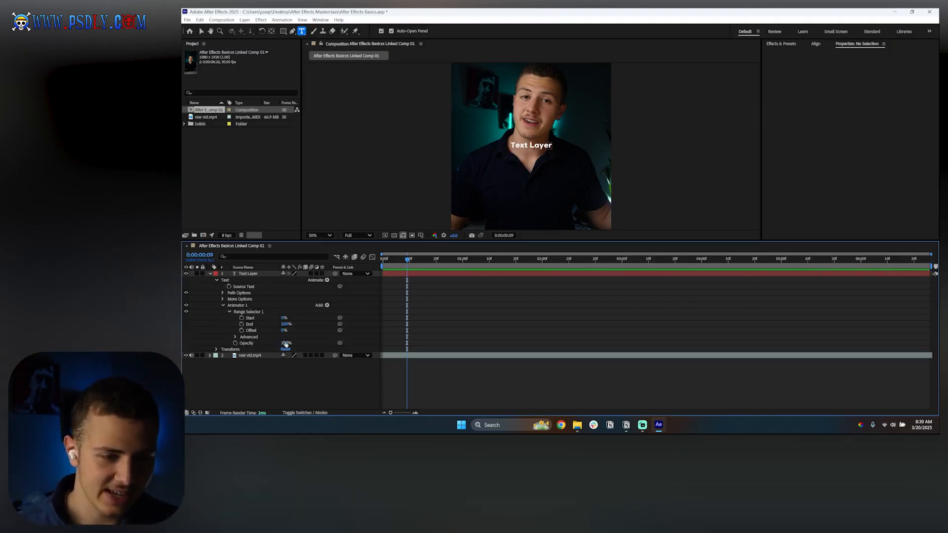
{"action": "left_click_drag", "start_coordinate": [284, 342], "coordinate": [269, 324]}
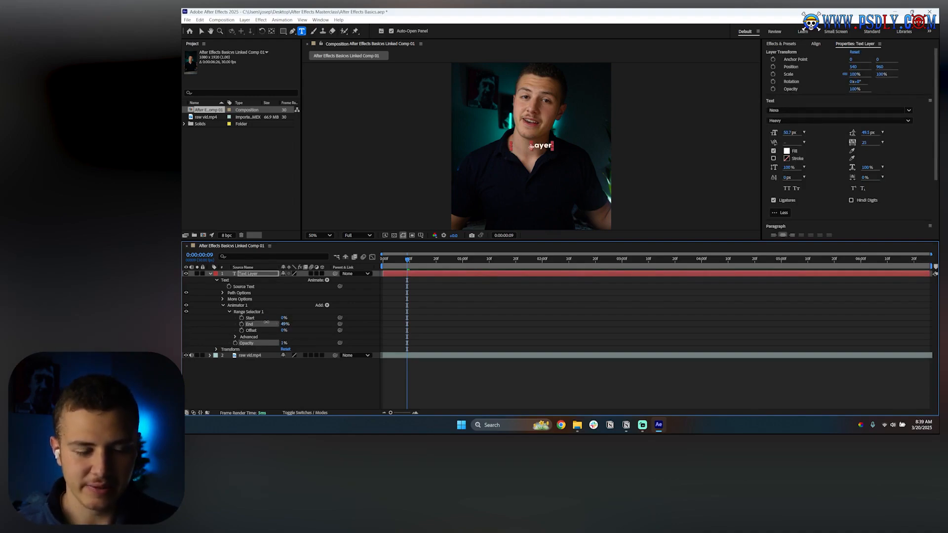
Step: Delete the Opacity animator from the text layer
{"action": "left_click", "coordinate": [434, 313]}
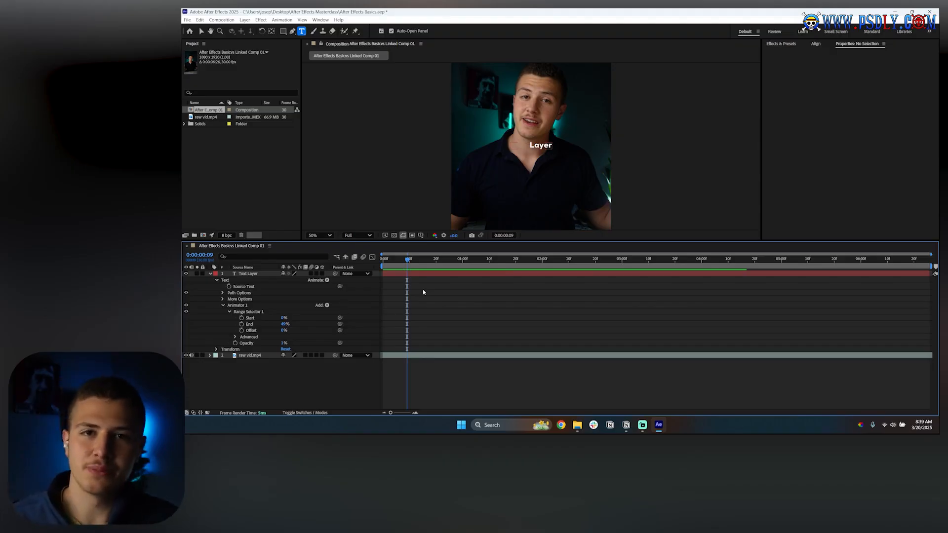
{"action": "left_click", "coordinate": [242, 306]}
{"action": "key", "text": "Delete"}
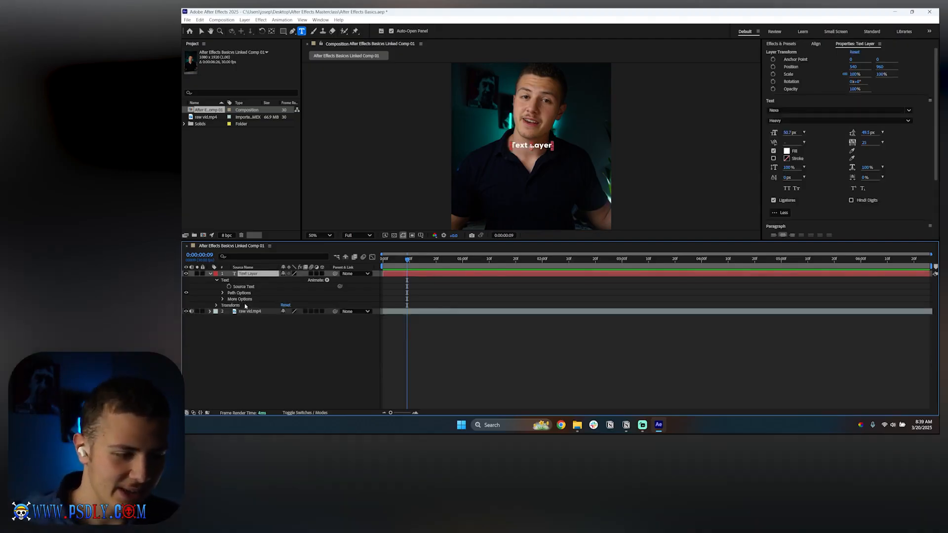
Step: Add a Scale animator with Scale about 214%, inspect its Range Selector, and delete the animator
{"action": "left_click", "coordinate": [327, 280]}
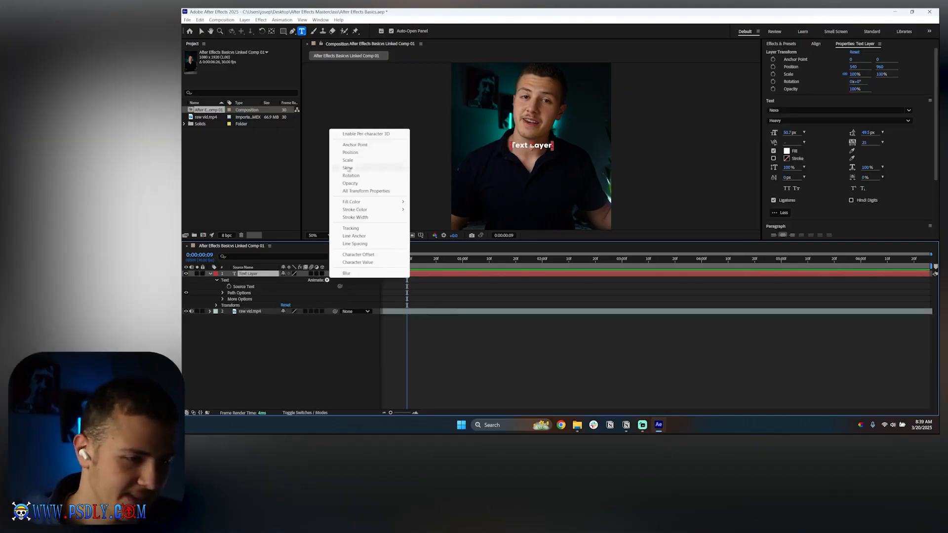
{"action": "left_click", "coordinate": [348, 160]}
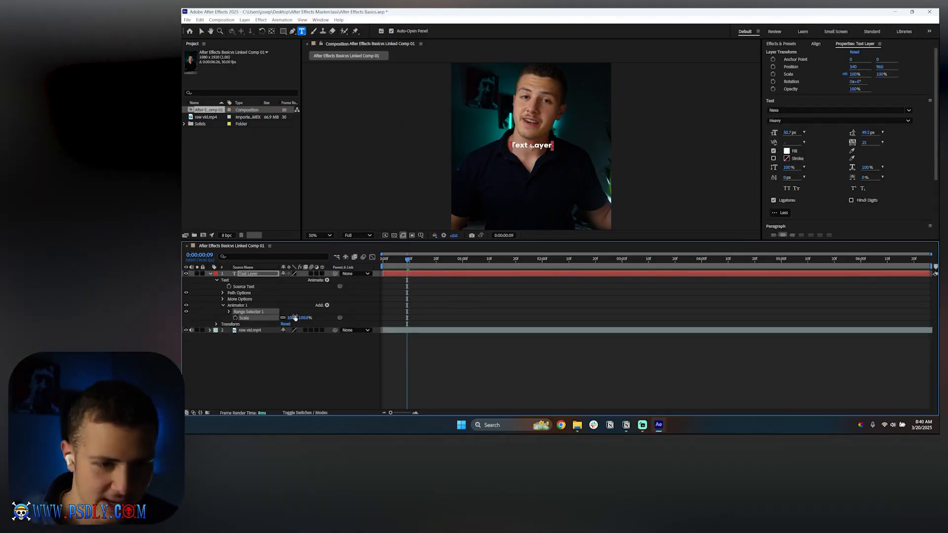
{"action": "left_click_drag", "start_coordinate": [295, 318], "coordinate": [241, 324]}
{"action": "left_click", "coordinate": [205, 343]}
{"action": "left_click", "coordinate": [228, 312]}
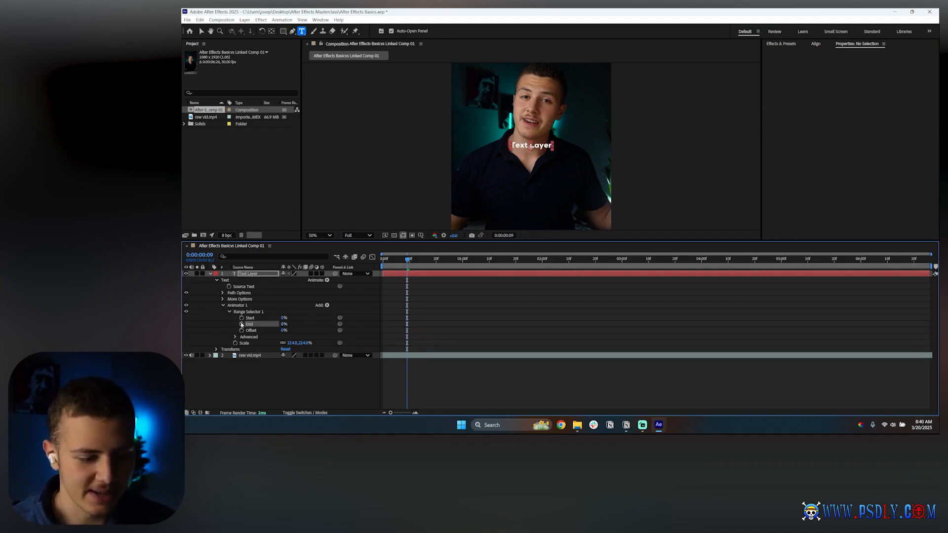
{"action": "left_click", "coordinate": [238, 305]}
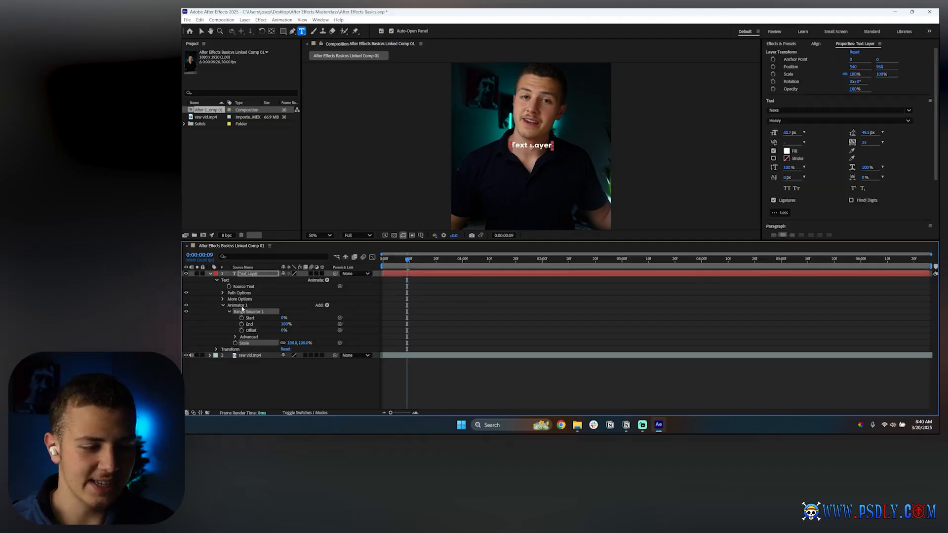
{"action": "key", "text": "Delete"}
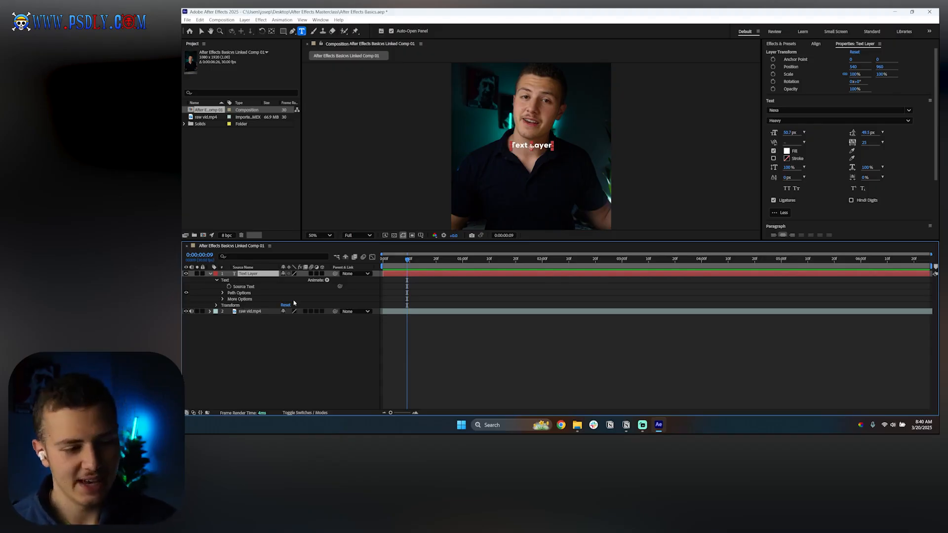
Step: Add a Character Offset animator, set Character Offset to 23, and set the Range Selector End to 0%
{"action": "left_click", "coordinate": [326, 280]}
{"action": "mouse_move", "coordinate": [353, 201]}
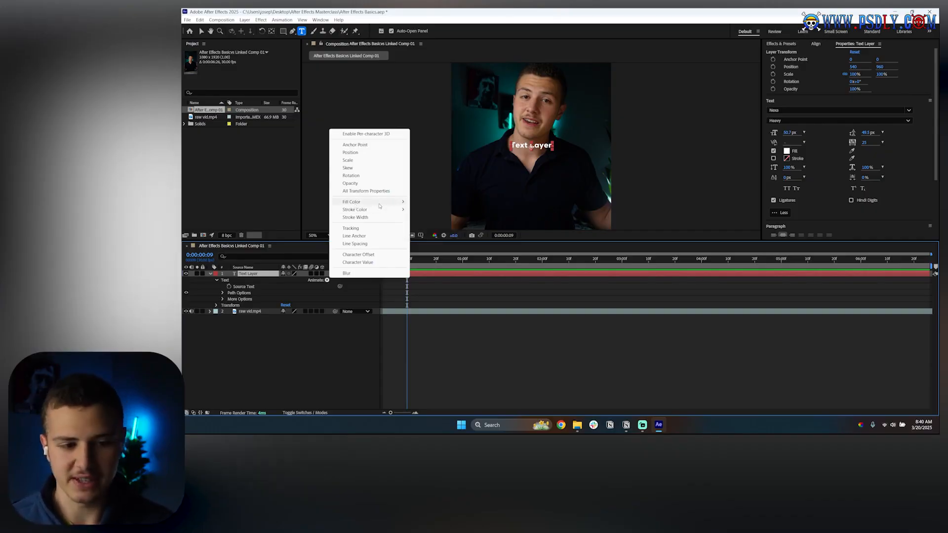
{"action": "mouse_move", "coordinate": [375, 211]}
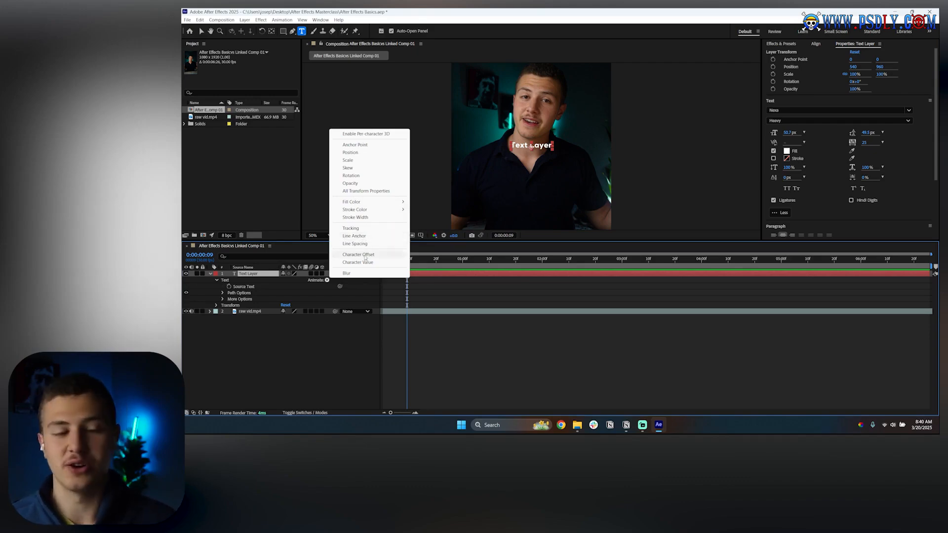
{"action": "left_click", "coordinate": [359, 254]}
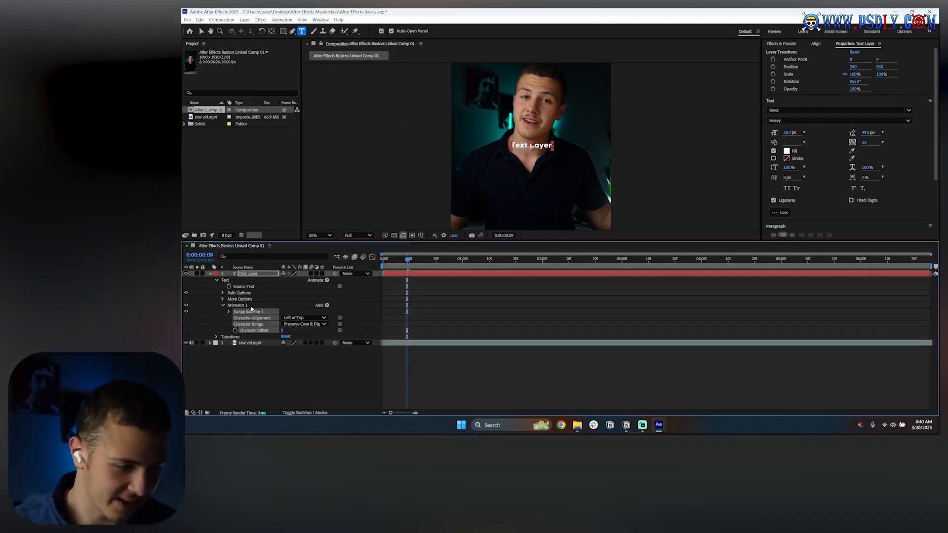
{"action": "left_click", "coordinate": [229, 312]}
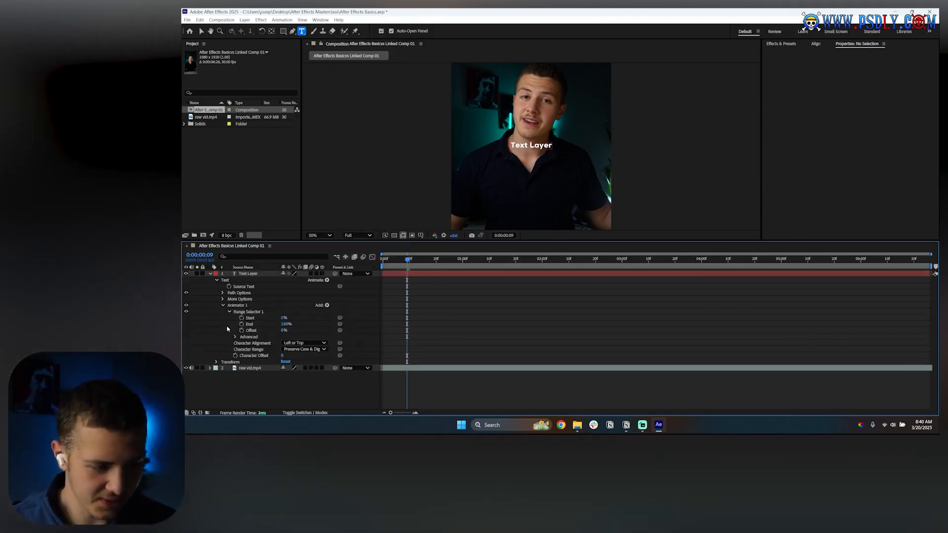
{"action": "left_click_drag", "start_coordinate": [283, 356], "coordinate": [293, 356]}
{"action": "left_click_drag", "start_coordinate": [287, 324], "coordinate": [248, 326]}
{"action": "left_click", "coordinate": [235, 307]}
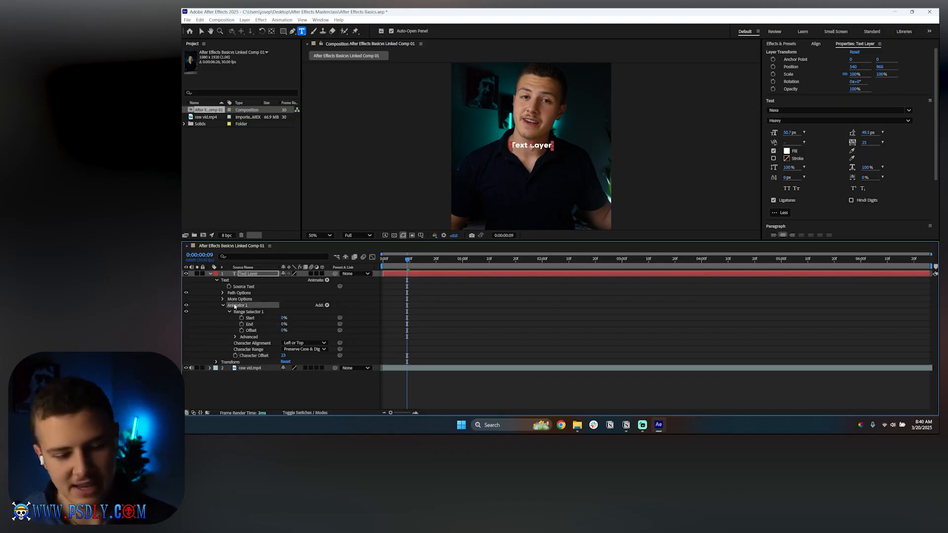
Step: Delete the Character Offset animator and preview the text layer from the start of the composition
{"action": "key", "text": "Delete"}
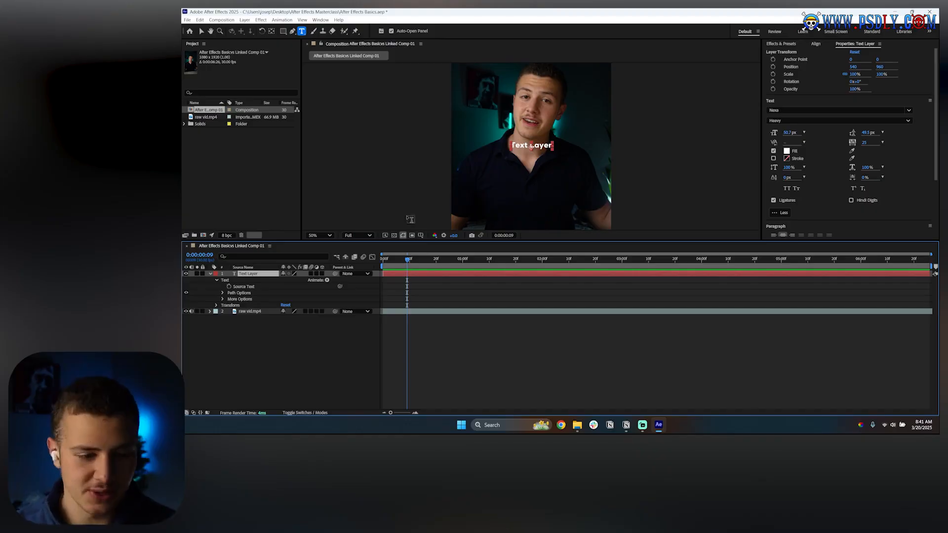
{"action": "key", "text": "Home"}
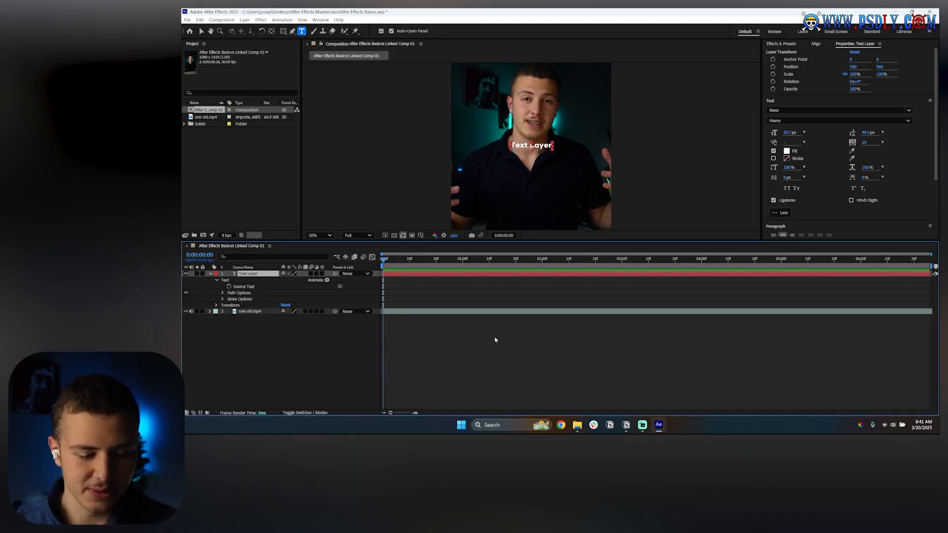
{"action": "key", "text": "space"}
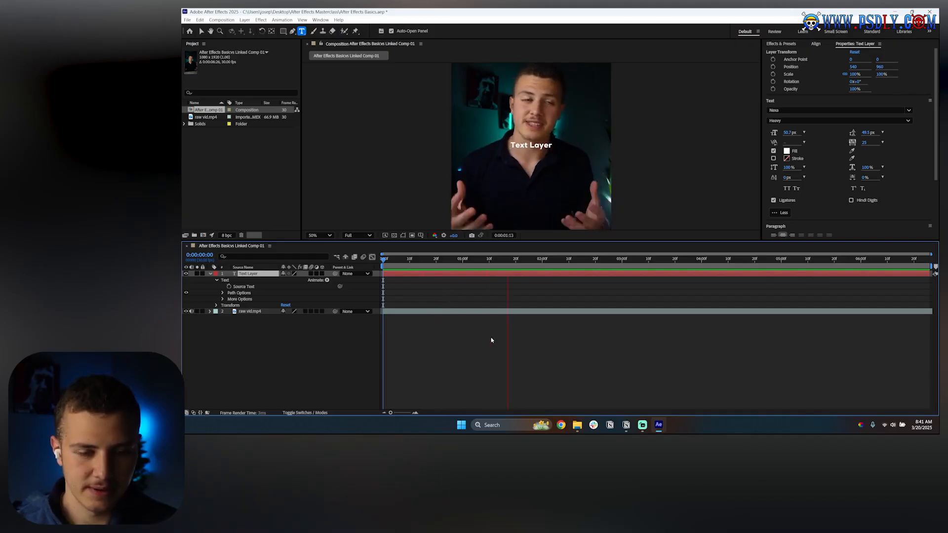
{"action": "key", "text": "space"}
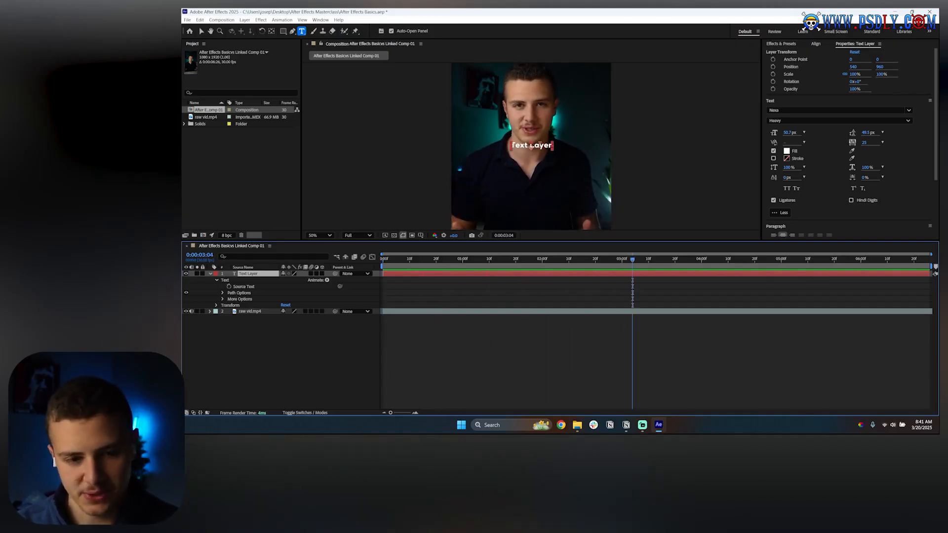
Step: Replace the text with "I have spoken with lots and lots of business owners", breaking the line after "and"
{"action": "triple_click", "coordinate": [539, 144]}
{"action": "key", "text": "BackSpace"}
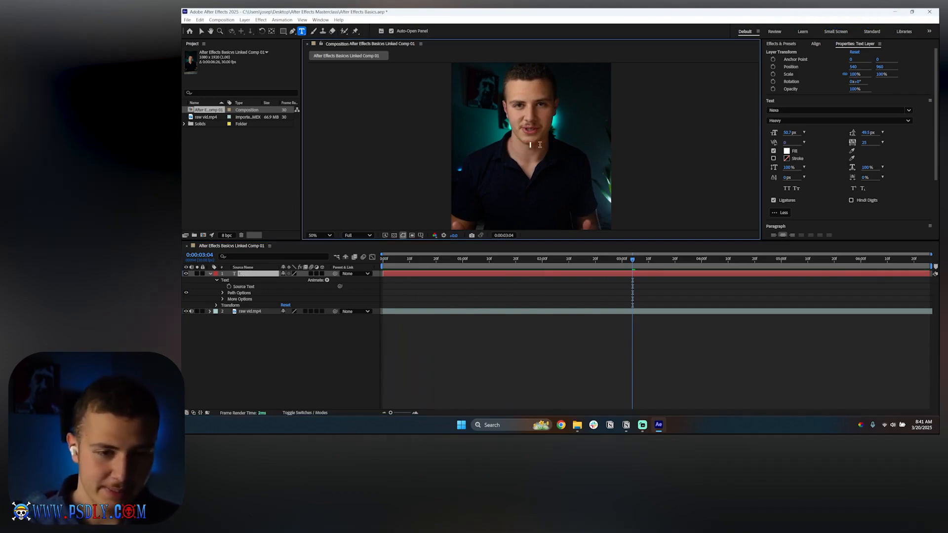
{"action": "type", "text": "I have spo"}
{"action": "type", "text": "n with"}
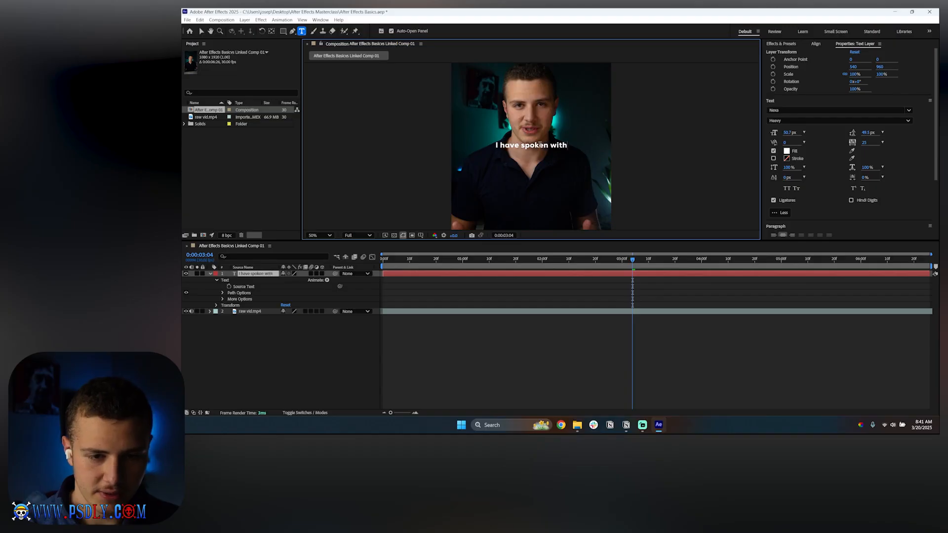
{"action": "type", "text": " lots and"}
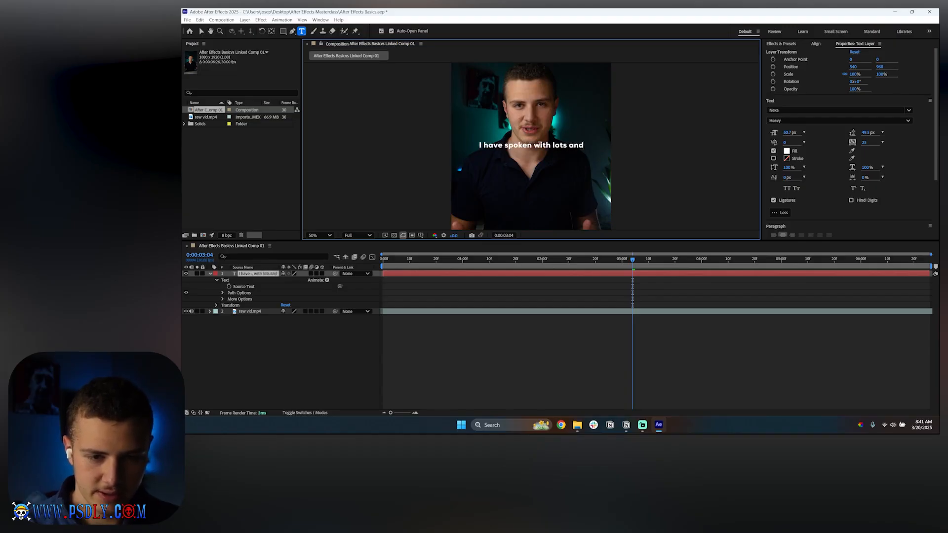
{"action": "type", "text": " lots of business owners"}
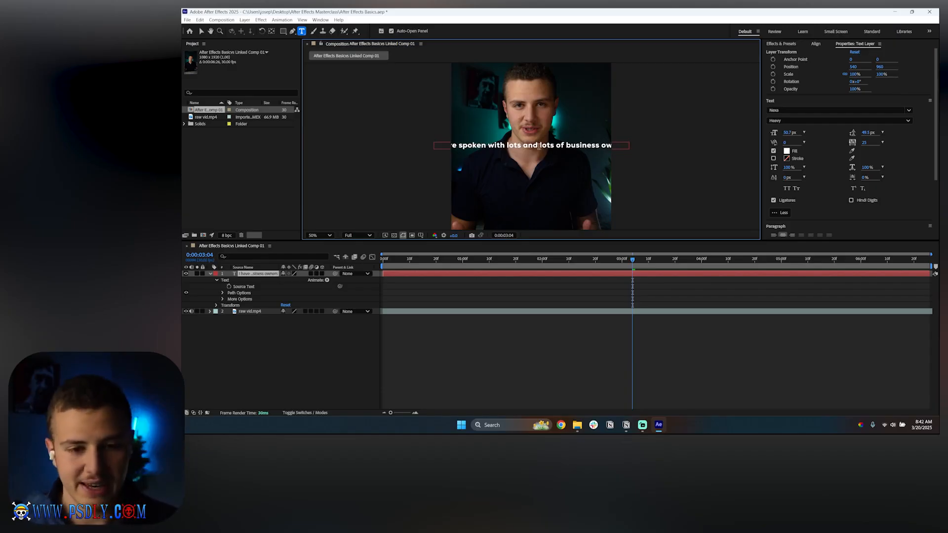
{"action": "left_click", "coordinate": [540, 146]}
{"action": "key", "text": "Return"}
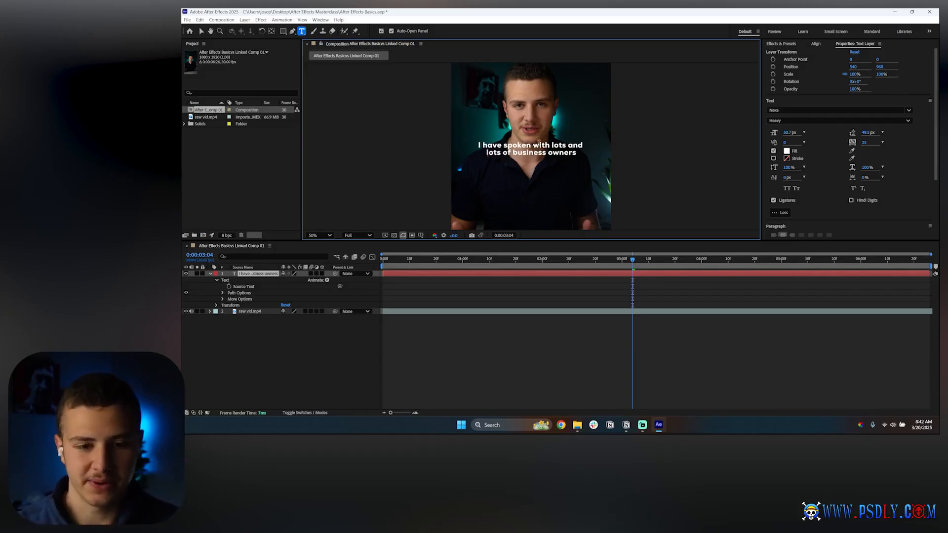
Step: Select all the text and set its tracking to 0
{"action": "left_click_drag", "start_coordinate": [573, 155], "coordinate": [469, 148]}
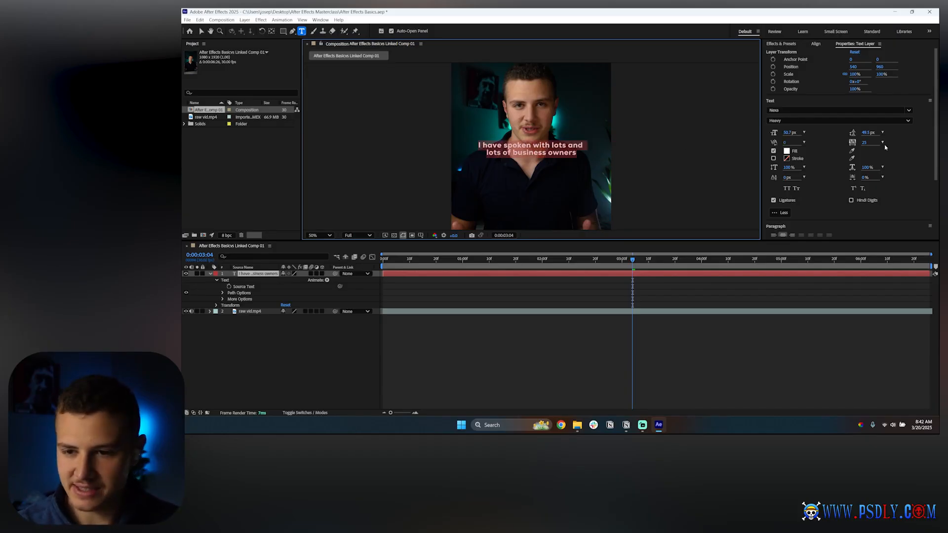
{"action": "left_click_drag", "start_coordinate": [864, 133], "coordinate": [864, 133]}
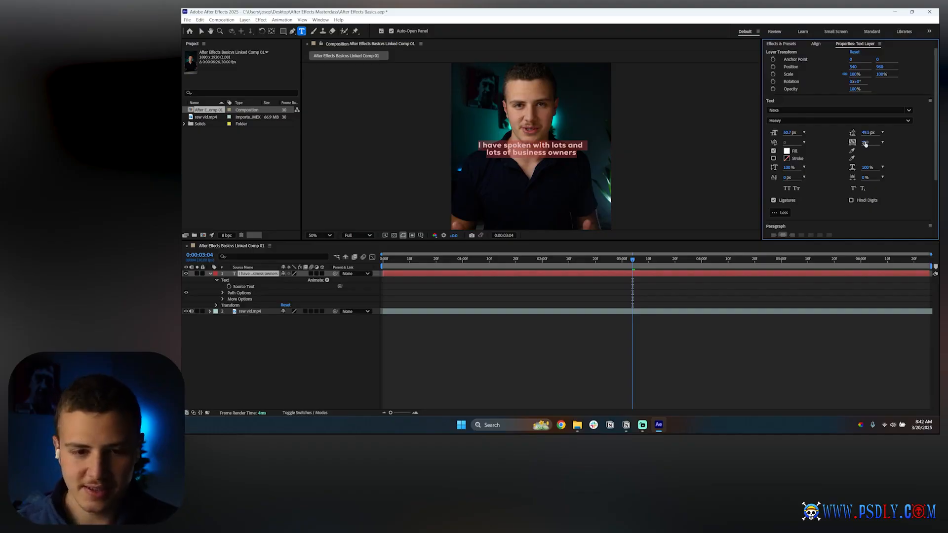
{"action": "left_click_drag", "start_coordinate": [864, 143], "coordinate": [855, 142]}
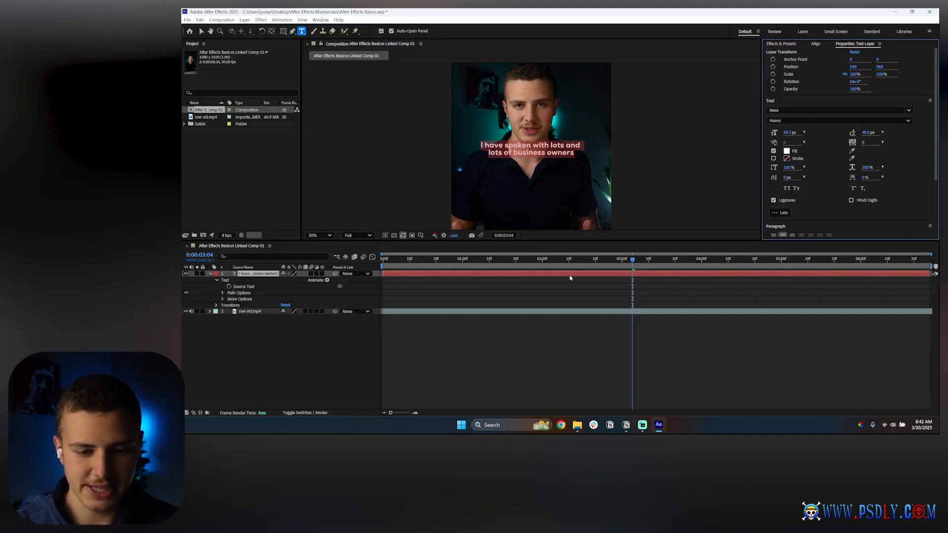
{"action": "left_click", "coordinate": [556, 298]}
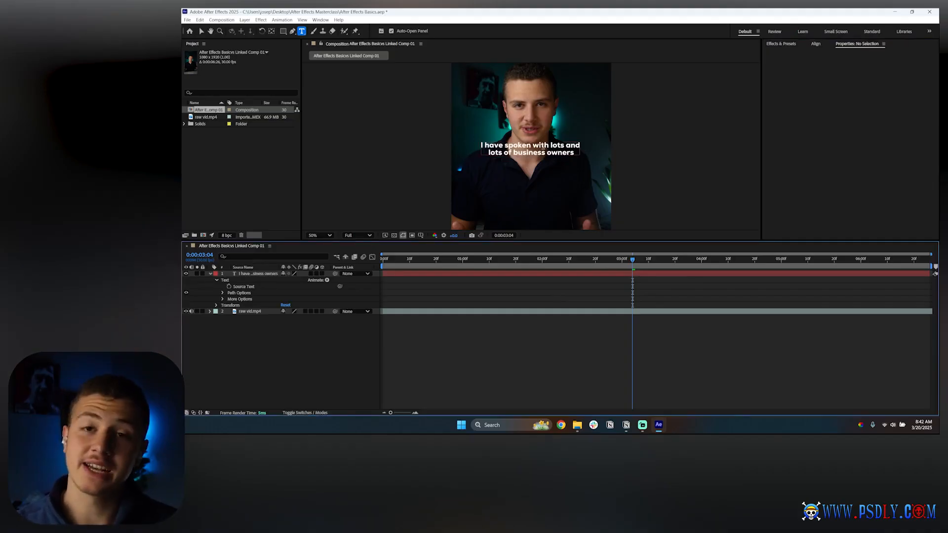
Step: Select the whole text and change its font style to Extra Light
{"action": "triple_click", "coordinate": [543, 148]}
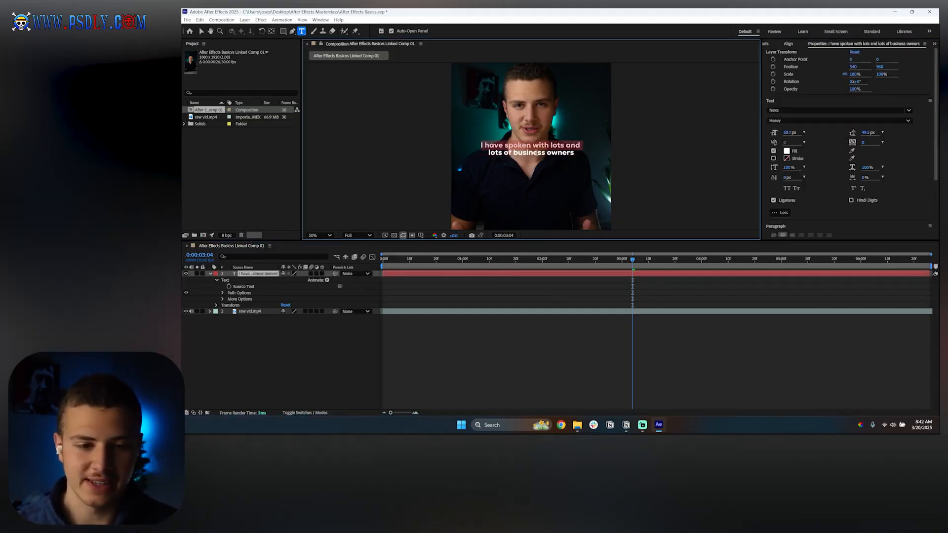
{"action": "key", "text": "ctrl+a"}
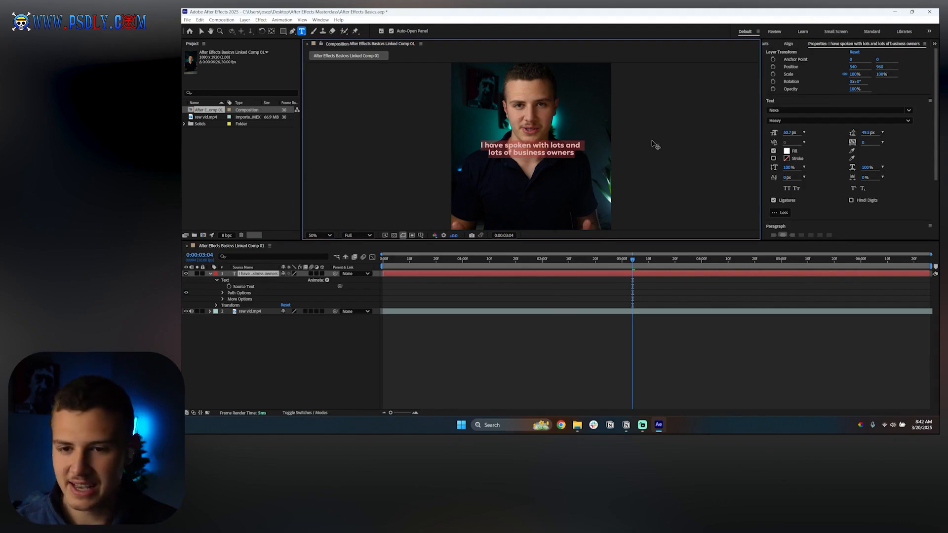
{"action": "left_click", "coordinate": [790, 121]}
{"action": "left_click", "coordinate": [785, 132]}
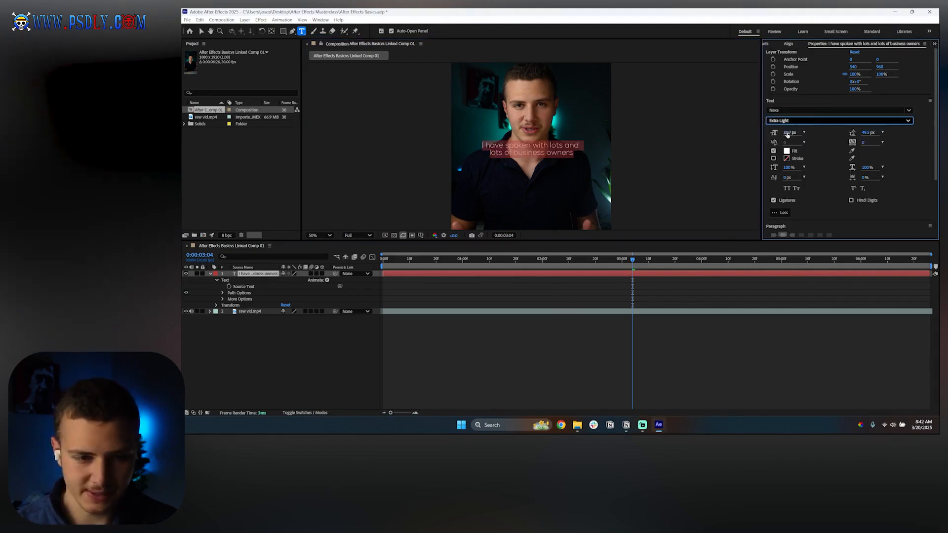
{"action": "left_click", "coordinate": [420, 319]}
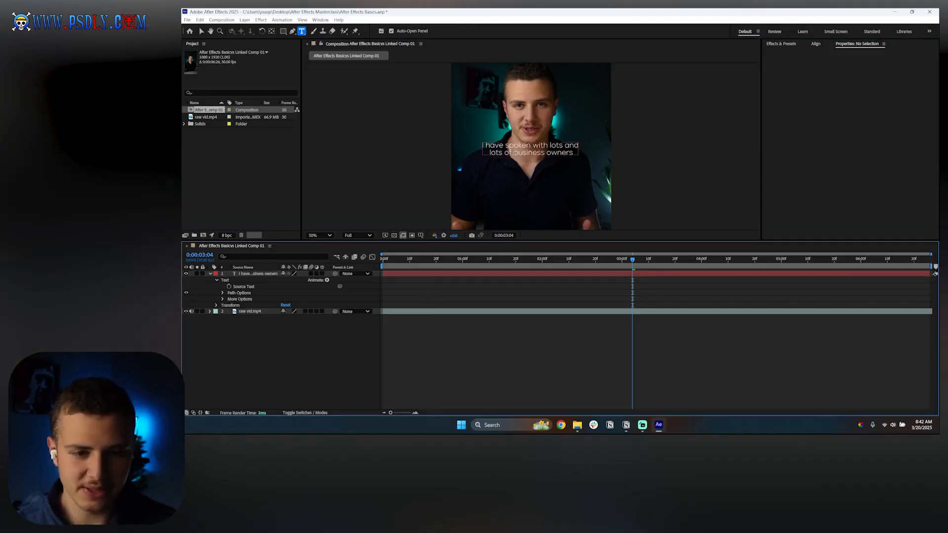
Step: Set the words "business owners" to the Heavy font style
{"action": "left_click_drag", "start_coordinate": [514, 152], "coordinate": [575, 153]}
{"action": "left_click", "coordinate": [789, 121]}
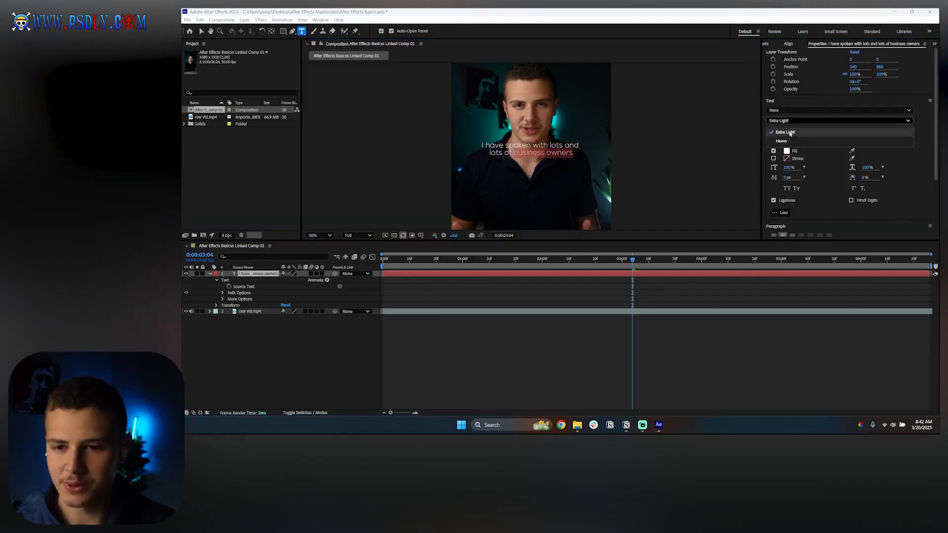
{"action": "left_click", "coordinate": [781, 141]}
{"action": "left_click", "coordinate": [617, 290]}
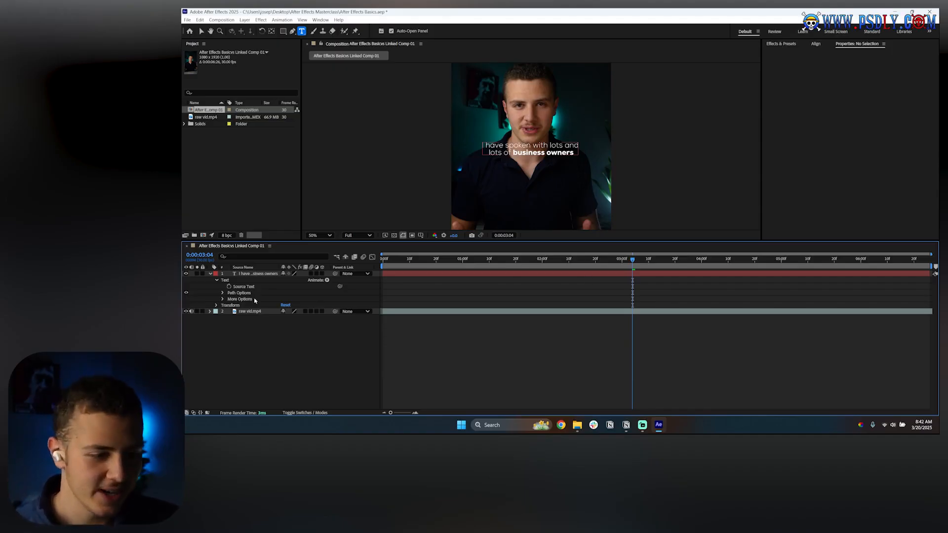
Step: Reveal the text layer's Position and increase its Y value to move the caption lower in the frame
{"action": "left_click", "coordinate": [249, 276]}
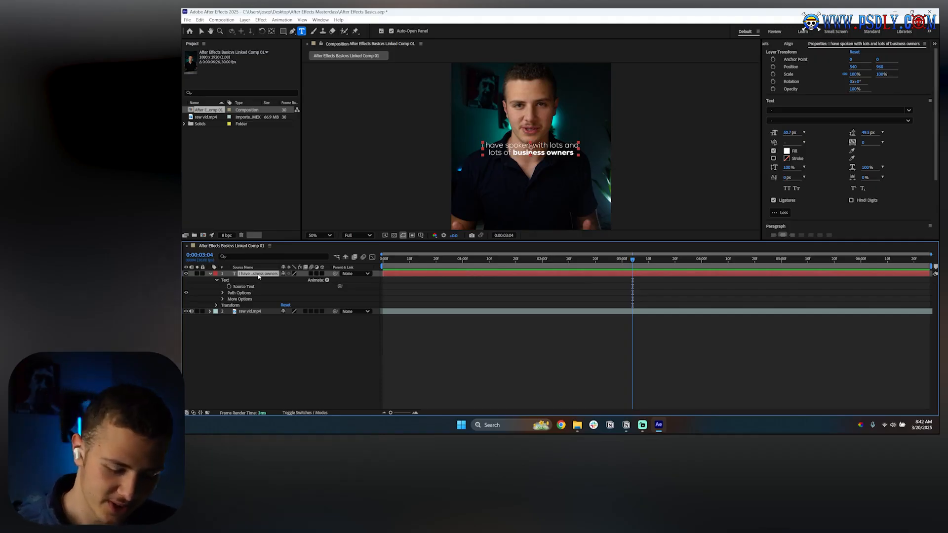
{"action": "key", "text": "p"}
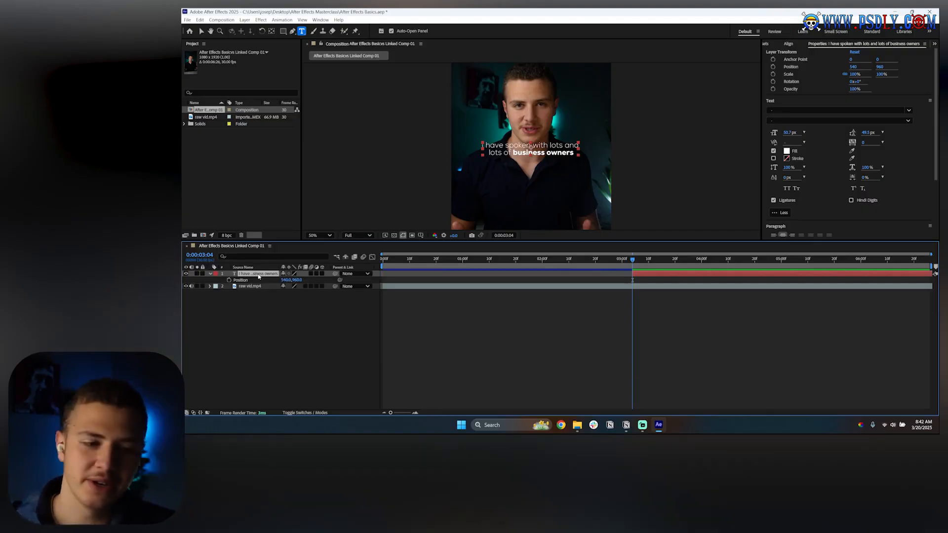
{"action": "left_click", "coordinate": [296, 279]}
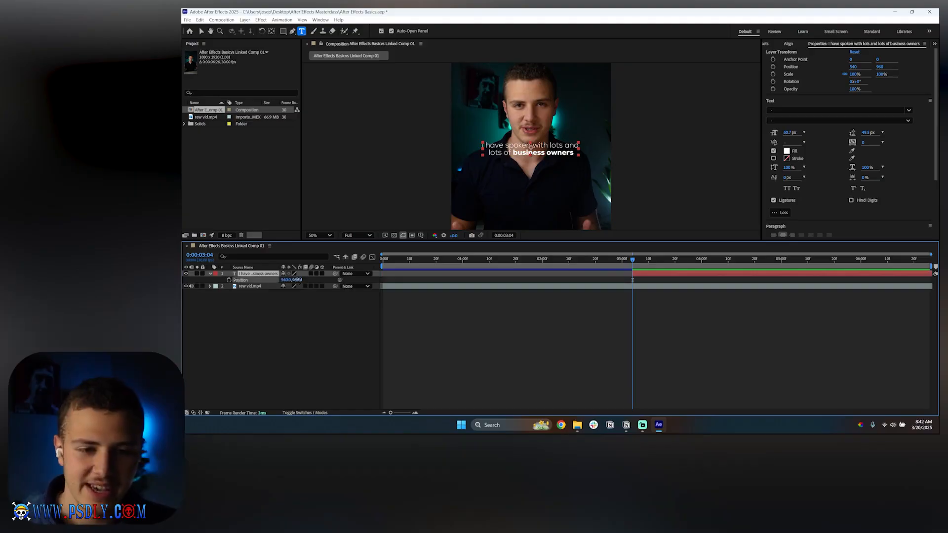
{"action": "left_click_drag", "start_coordinate": [298, 280], "coordinate": [353, 280]}
{"action": "left_click", "coordinate": [520, 326]}
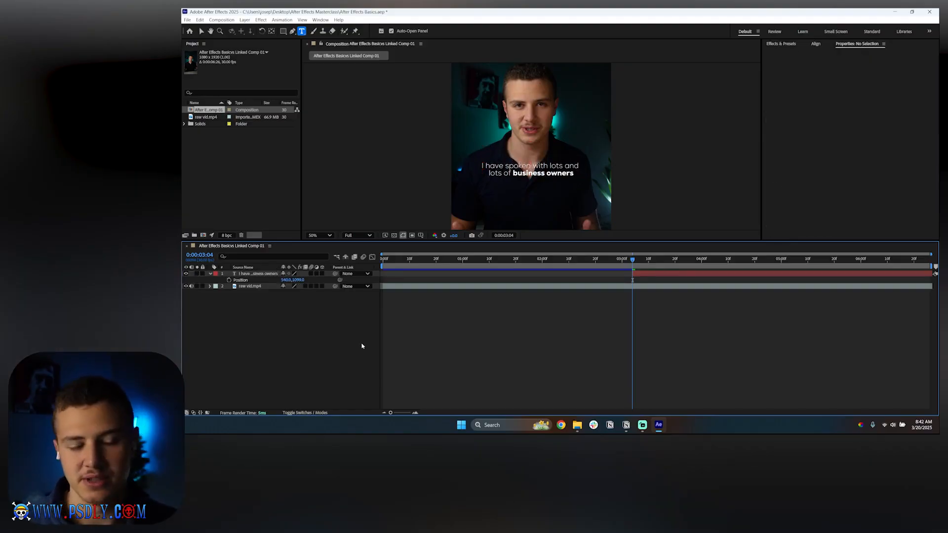
{"action": "left_click", "coordinate": [257, 274]}
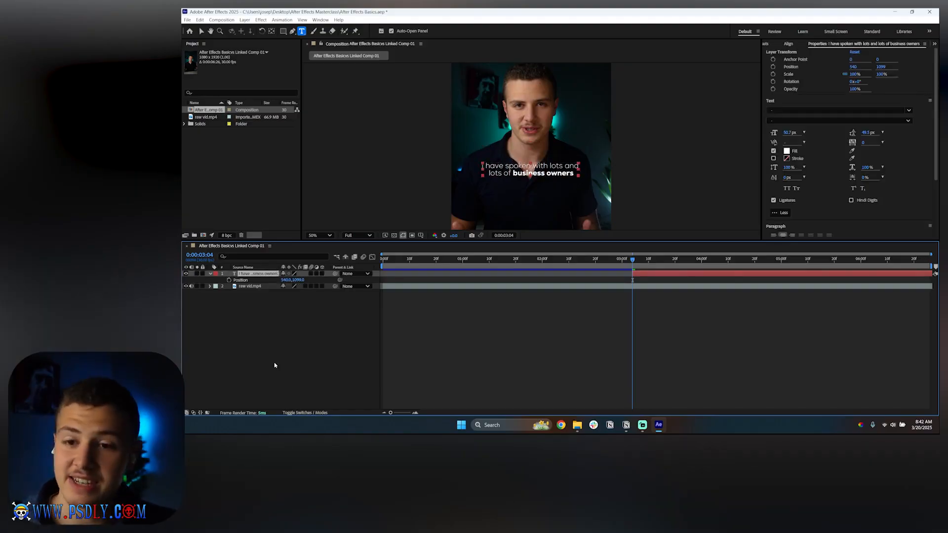
{"action": "scroll", "coordinate": [846, 188], "scroll_direction": "down", "scroll_amount": 2}
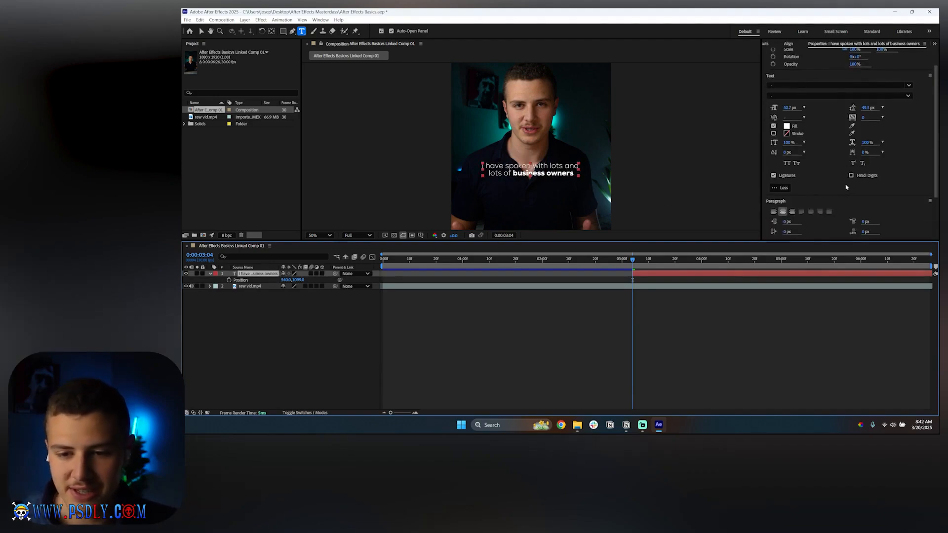
{"action": "left_click", "coordinate": [690, 302]}
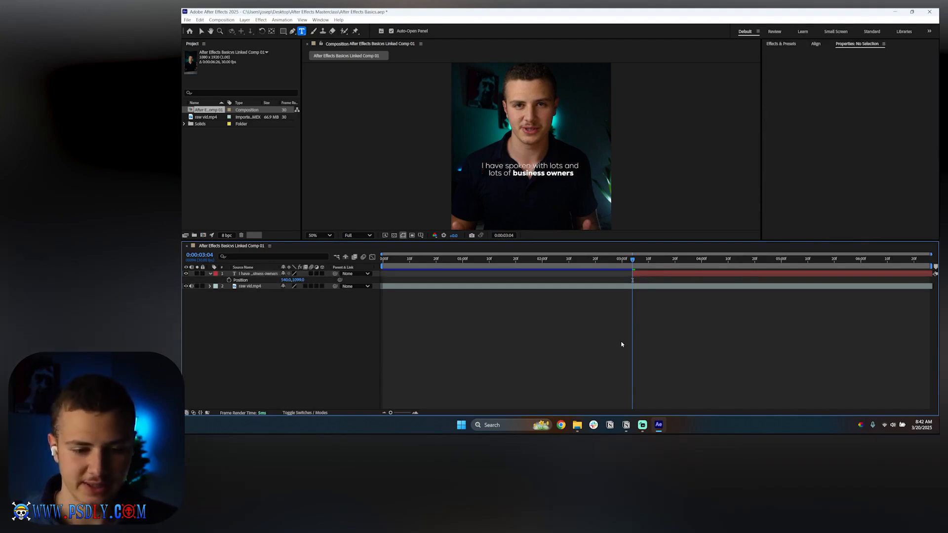
Step: Extend the text layer's start to the beginning of the composition
{"action": "left_click_drag", "start_coordinate": [630, 273], "coordinate": [385, 260]}
{"action": "key", "text": "ctrl+z"}
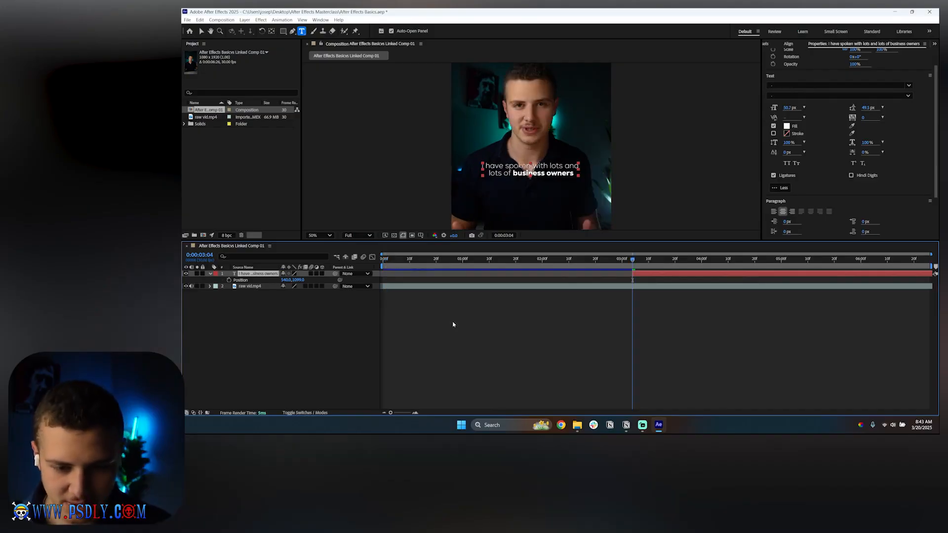
{"action": "key", "text": "ctrl+shift+z"}
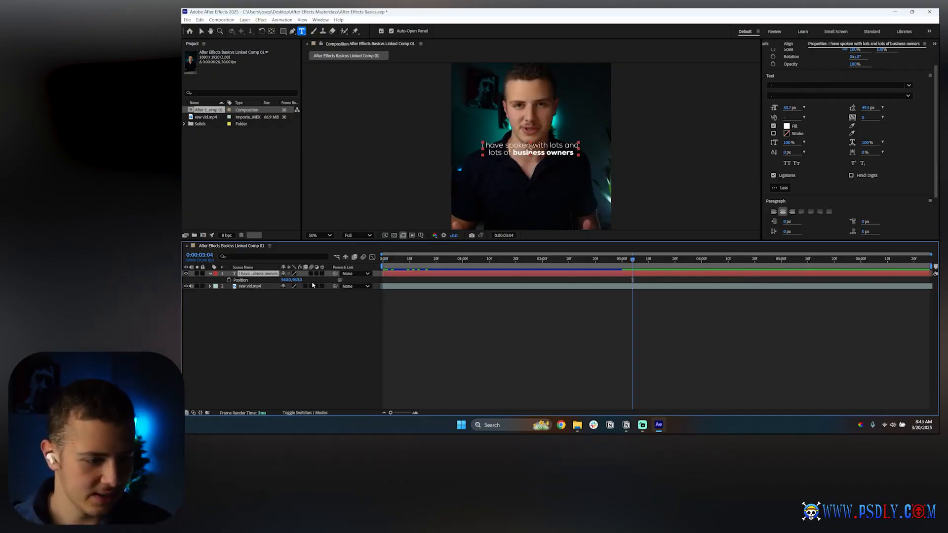
Step: Nudge the text layer slightly further down by raising its Position Y value a little more
{"action": "left_click_drag", "start_coordinate": [298, 280], "coordinate": [307, 280]}
{"action": "left_click", "coordinate": [306, 334]}
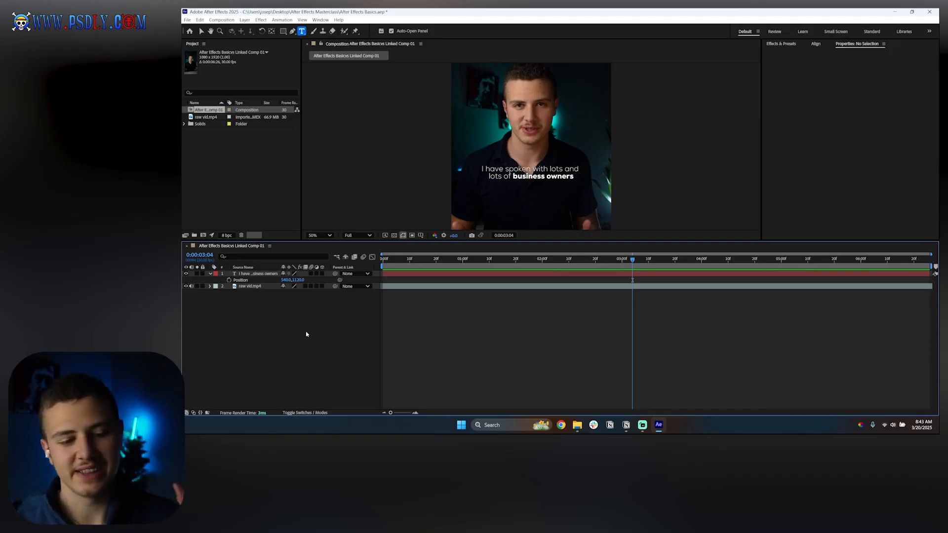
{"action": "left_click", "coordinate": [420, 274]}
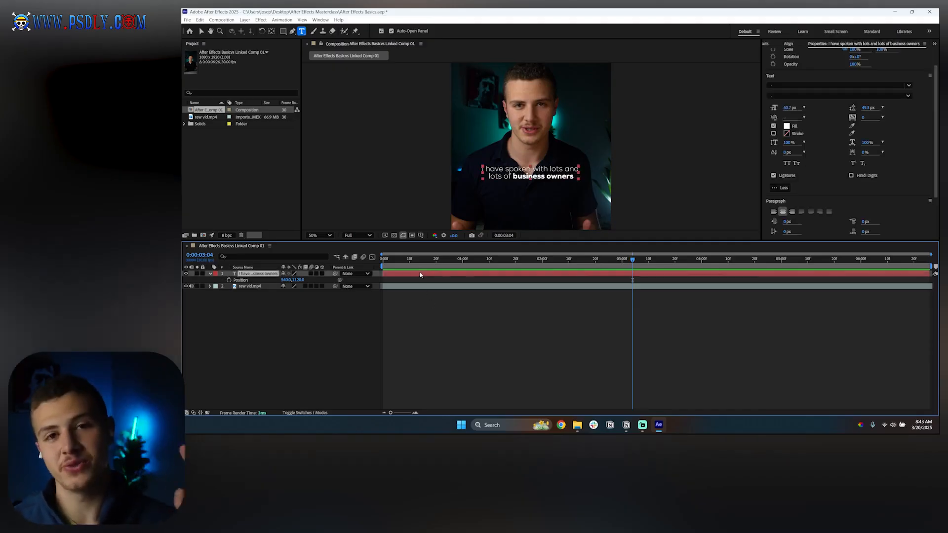